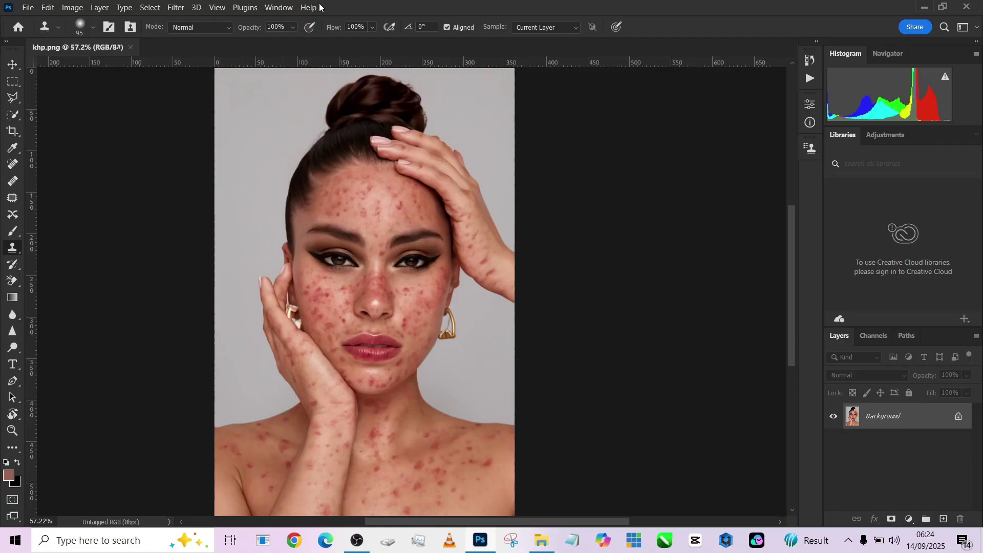
Open the BEAUTY RETOUCH v3 extension and place its panel beside the tools, clear of the portrait.
left_click(283, 10)
mouse_move(308, 63)
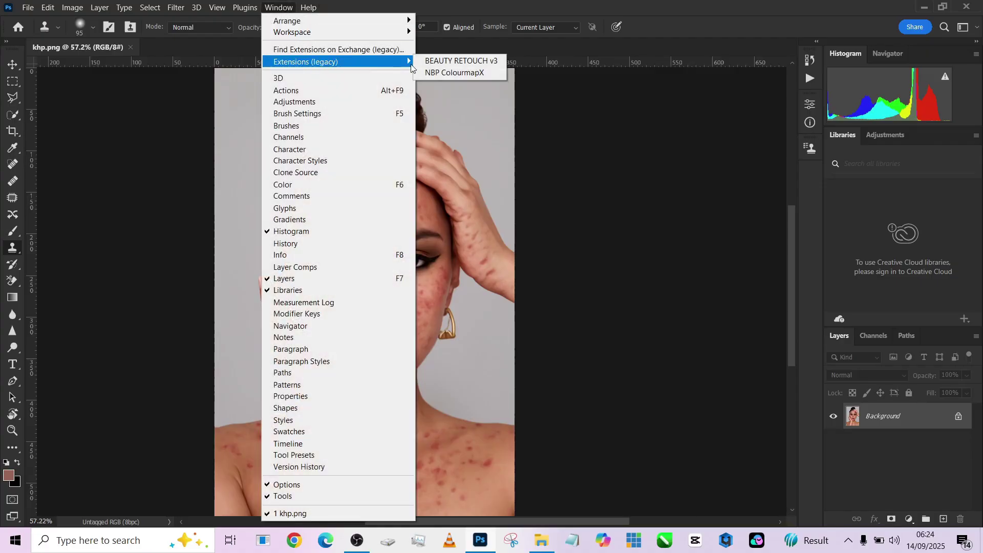
left_click(428, 61)
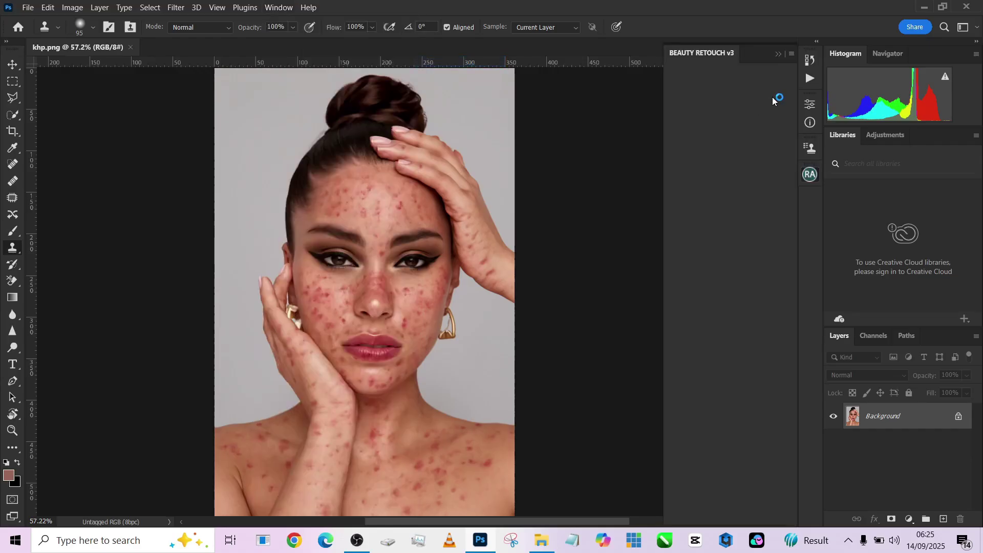
mouse_move(752, 54)
left_mouse_down()
mouse_move(232, 108)
mouse_move(130, 85)
mouse_move(124, 70)
left_mouse_up()
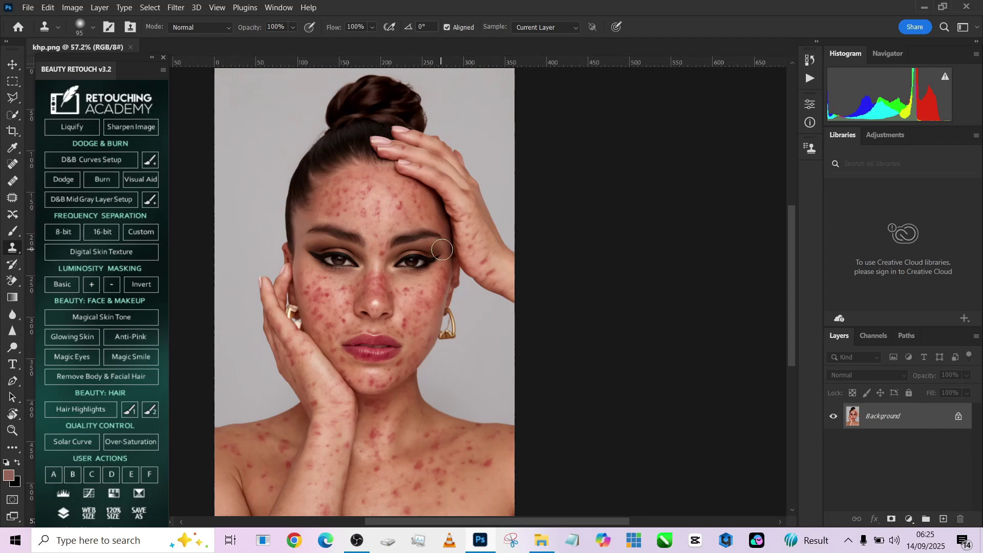
Examine the red blemishes on the portrait's cheeks, forehead, hands and shoulders up close.
scroll(456, 334, "up", 3)
scroll(456, 334, "up", 3)
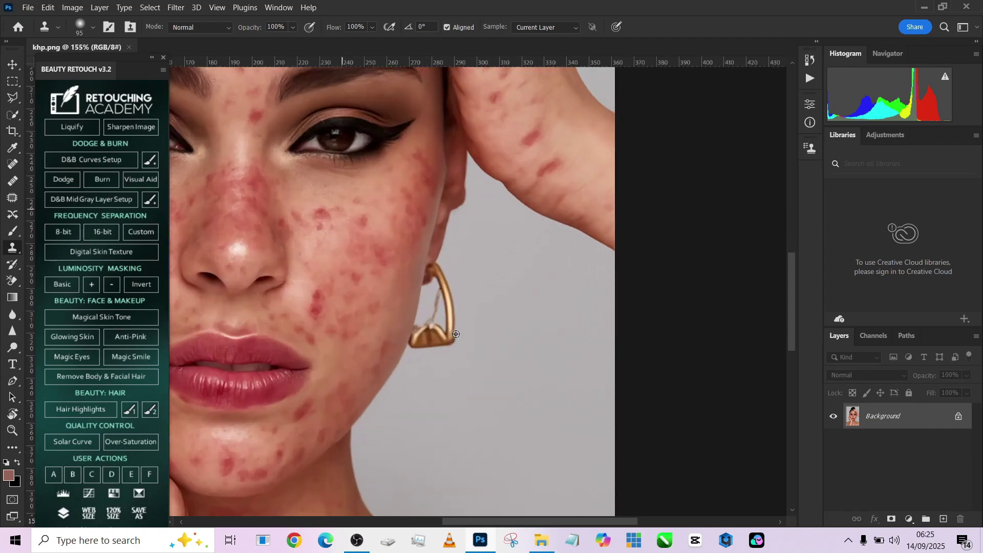
left_click_drag(380, 250, 451, 306)
scroll(415, 231, "down", 5)
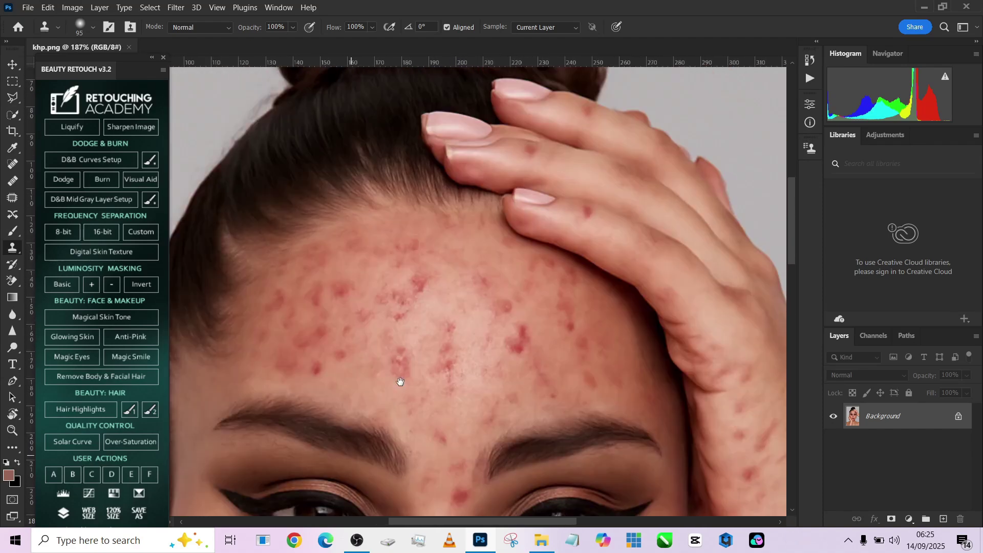
scroll(415, 230, "up", 4)
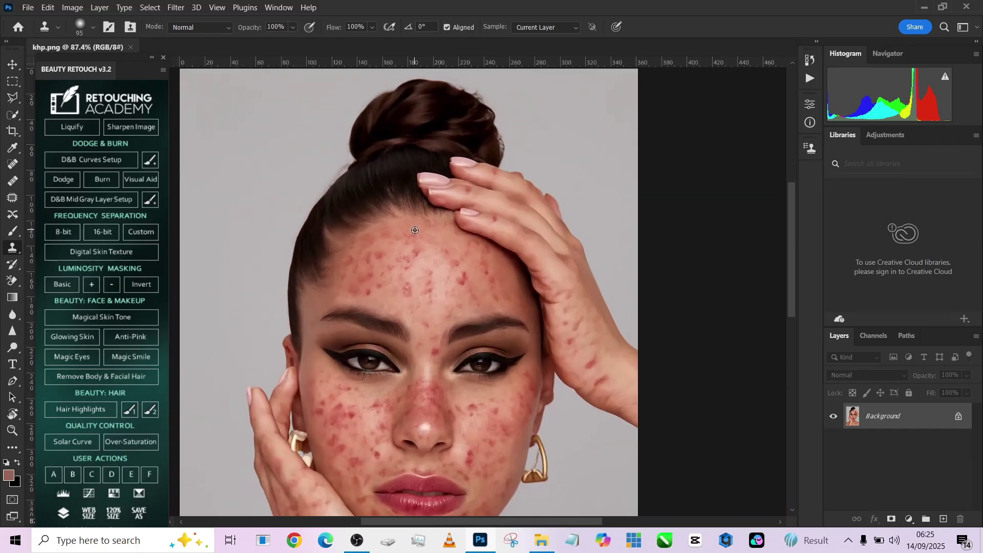
scroll(415, 230, "down", 3)
left_click_drag(446, 350, 406, 244)
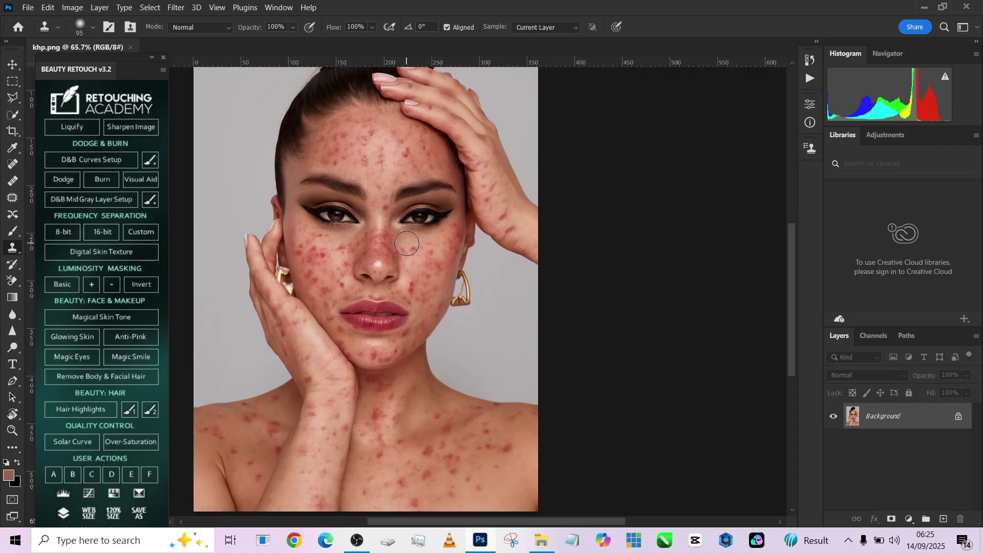
left_click(407, 244)
Add an empty layer above the Background and set up the Mixer Brush to sample all layers.
left_click(944, 519)
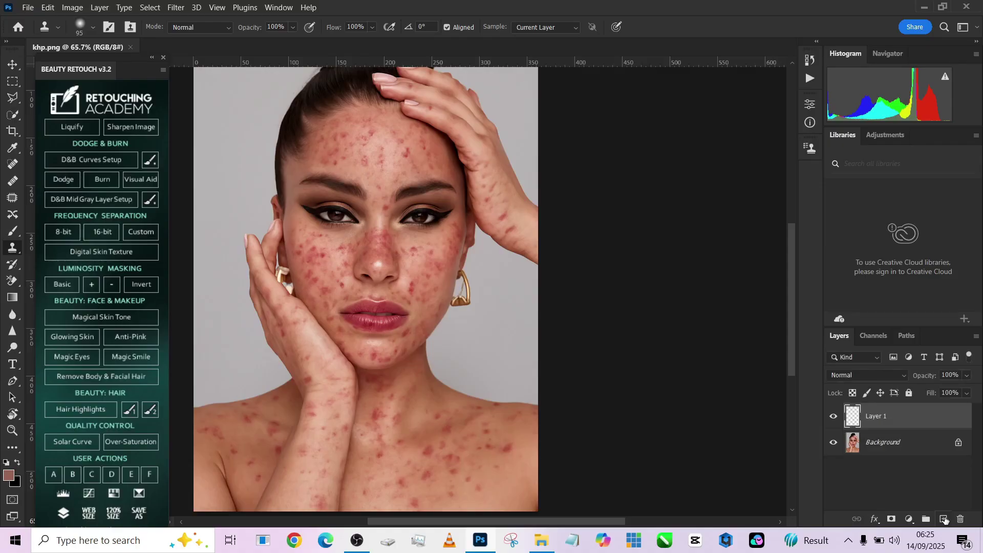
left_click(10, 199)
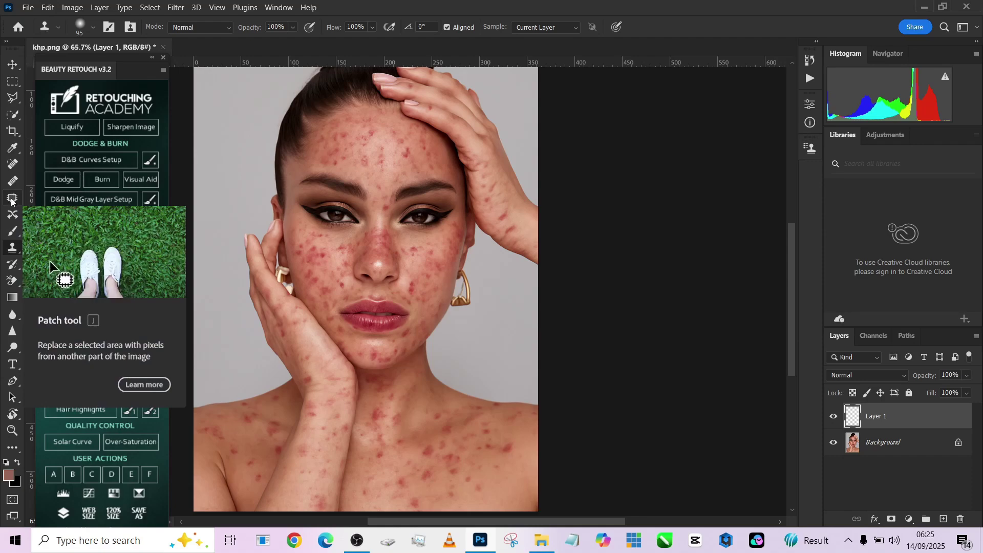
left_click(11, 450)
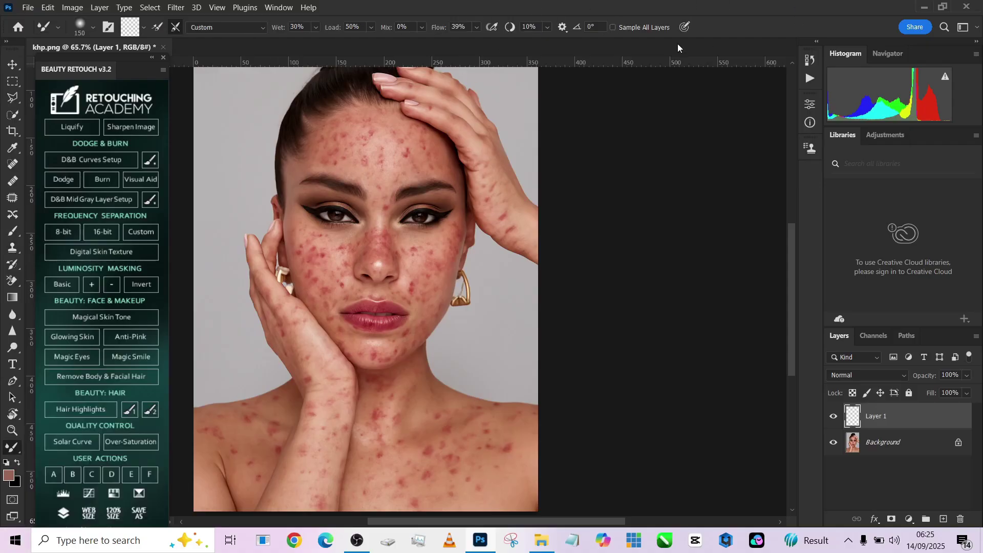
left_click(644, 29)
Blend away the forehead blemishes on Layer 1 with the Mixer Brush, and compare the result with the layer hidden.
scroll(389, 184, "up", 5)
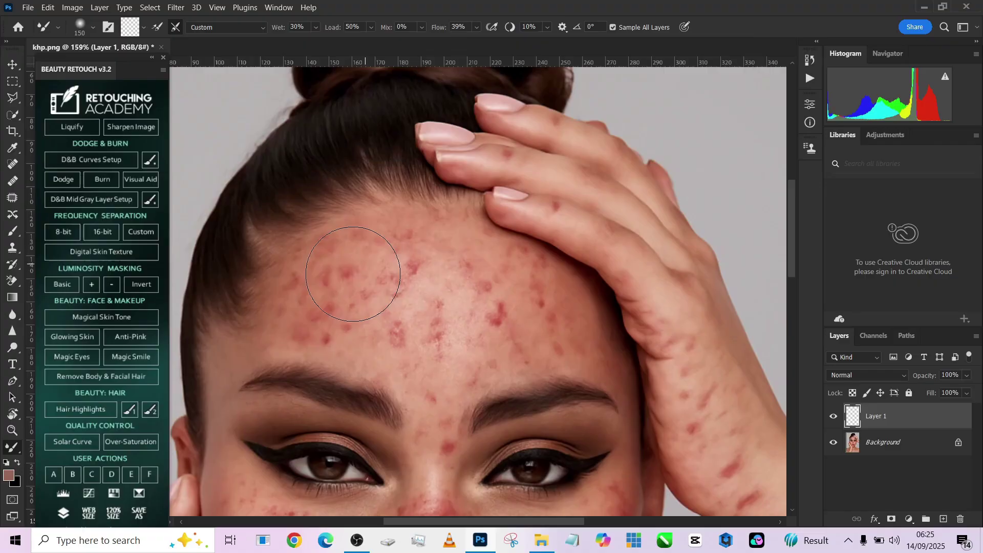
left_click_drag(349, 277, 315, 277)
mouse_move(411, 325)
left_mouse_down()
mouse_move(387, 317)
mouse_move(404, 335)
left_mouse_up()
mouse_move(400, 326)
left_mouse_down()
mouse_move(412, 281)
mouse_move(403, 296)
mouse_move(403, 278)
mouse_move(417, 292)
mouse_move(398, 286)
mouse_move(407, 272)
mouse_move(391, 286)
mouse_move(380, 270)
mouse_move(339, 282)
mouse_move(336, 261)
left_mouse_up()
left_click_drag(340, 272, 325, 272)
mouse_move(302, 317)
left_mouse_down()
mouse_move(378, 343)
mouse_move(317, 330)
mouse_move(310, 267)
mouse_move(370, 243)
mouse_move(411, 248)
mouse_move(431, 293)
mouse_move(418, 328)
mouse_move(508, 313)
mouse_move(496, 337)
mouse_move(504, 303)
mouse_move(463, 268)
mouse_move(526, 289)
mouse_move(537, 333)
mouse_move(445, 365)
mouse_move(334, 342)
mouse_move(561, 309)
mouse_move(582, 359)
mouse_move(515, 304)
mouse_move(515, 271)
mouse_move(453, 242)
left_mouse_up()
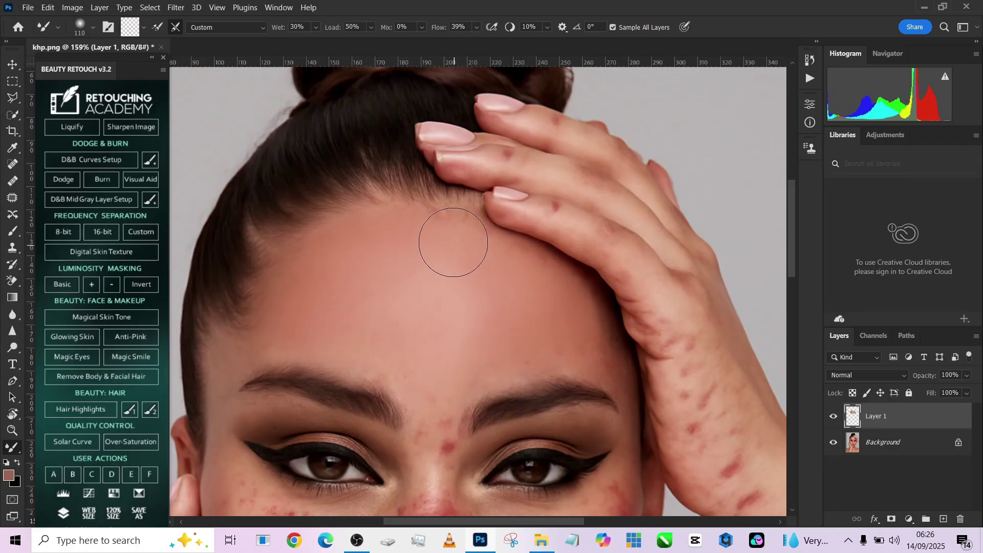
scroll(422, 191, "down", 4)
scroll(422, 191, "down", 2)
left_click(834, 417)
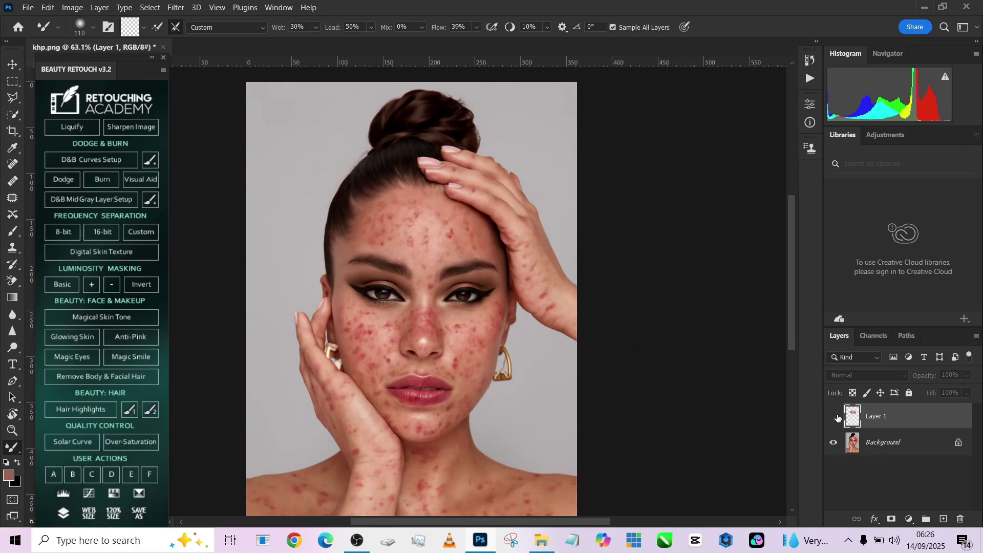
left_click(834, 416)
Smooth the blemishes on the cheek beside the supporting hand, using a smaller Mixer Brush.
scroll(422, 345, "up", 2)
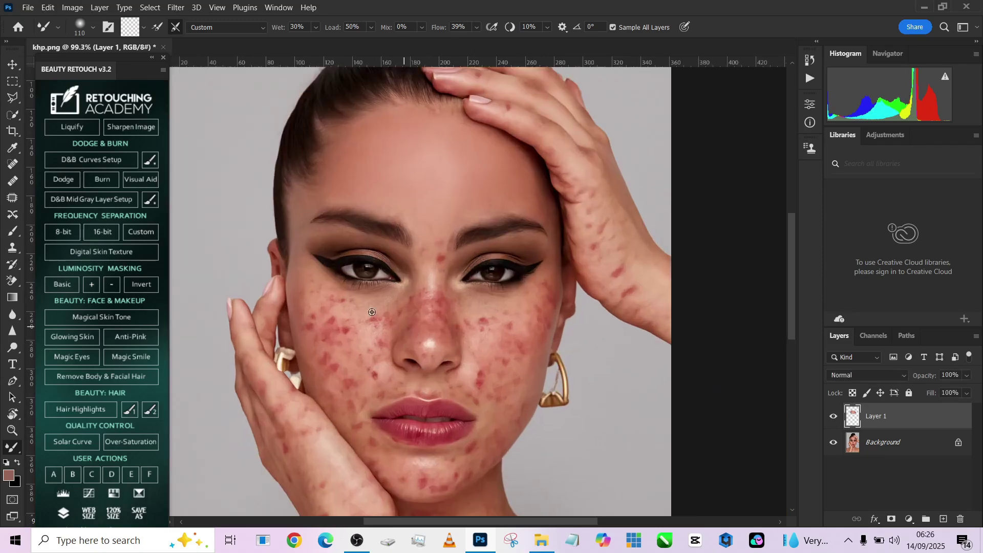
scroll(351, 306, "up", 2)
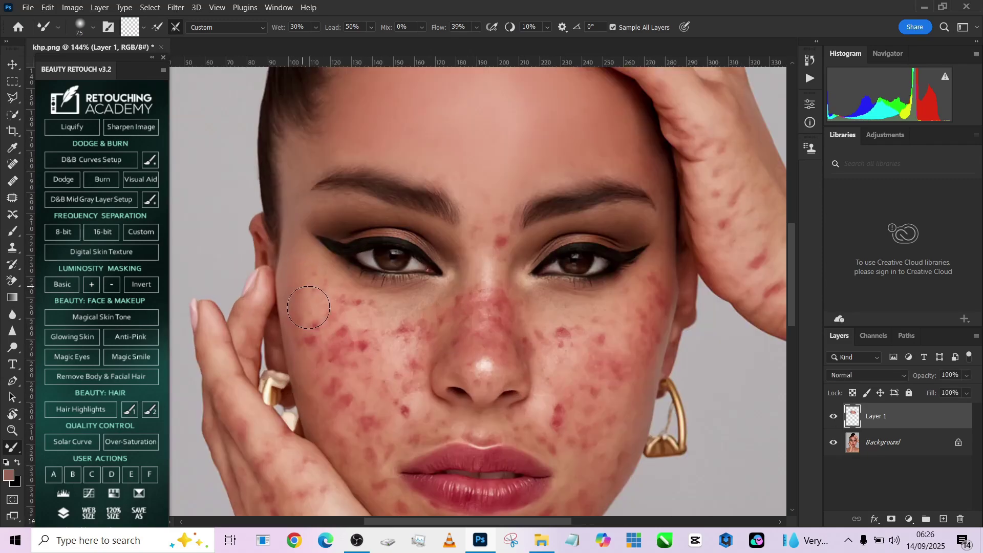
right_click(308, 311, "alt")
mouse_move(313, 283)
left_mouse_down()
mouse_move(324, 314)
mouse_move(312, 327)
mouse_move(315, 317)
mouse_move(319, 338)
mouse_move(317, 314)
mouse_move(327, 330)
mouse_move(347, 318)
mouse_move(373, 330)
mouse_move(330, 315)
mouse_move(336, 299)
mouse_move(408, 317)
mouse_move(390, 337)
mouse_move(363, 342)
mouse_move(407, 323)
mouse_move(405, 315)
mouse_move(327, 344)
mouse_move(332, 375)
mouse_move(409, 357)
mouse_move(377, 428)
left_mouse_up()
key("bracketleft")
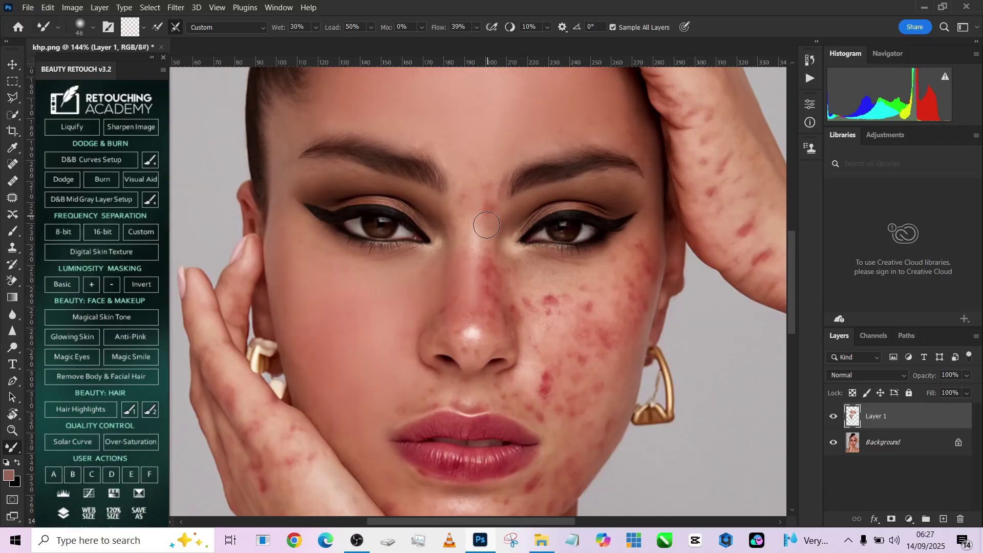
Blend away the remaining blemishes on the nose, the other cheek, the jawline and the chin, resizing the Mixer Brush as needed.
mouse_move(516, 316)
left_mouse_down()
mouse_move(620, 280)
mouse_move(576, 309)
mouse_move(465, 291)
mouse_move(540, 381)
mouse_move(592, 346)
mouse_move(626, 303)
mouse_move(550, 371)
mouse_move(584, 376)
left_mouse_up()
right_click(544, 320, "alt")
key("bracketright")
key("bracketright")
key("bracketright")
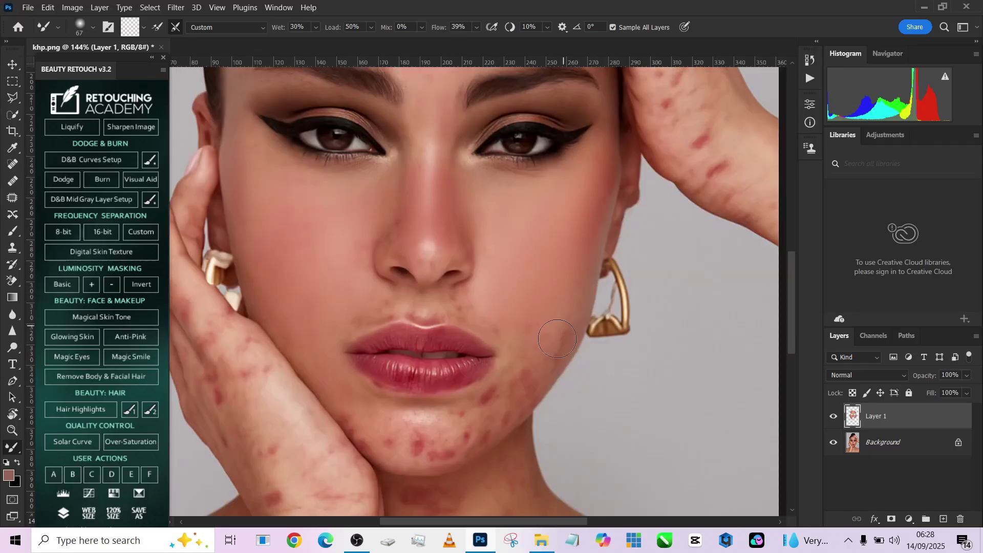
mouse_move(555, 330)
left_mouse_down()
mouse_move(521, 382)
mouse_move(481, 399)
mouse_move(402, 402)
left_mouse_up()
Smooth the blemishes on the neck, chest, shoulders, forearm and both hands with a larger Mixer Brush.
scroll(469, 426, "down", 1)
right_click(527, 281, "alt")
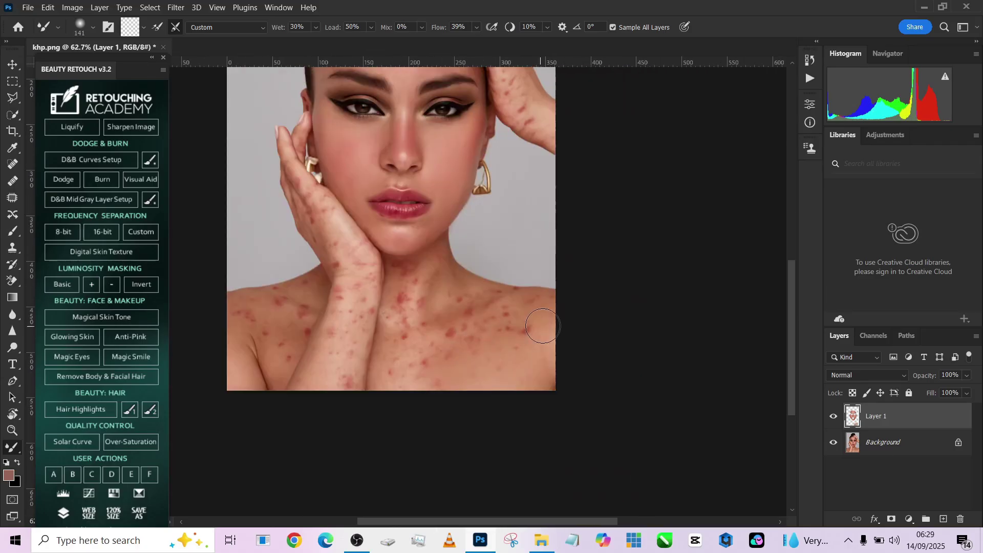
scroll(426, 369, "up", 2)
left_click_drag(430, 379, 412, 379)
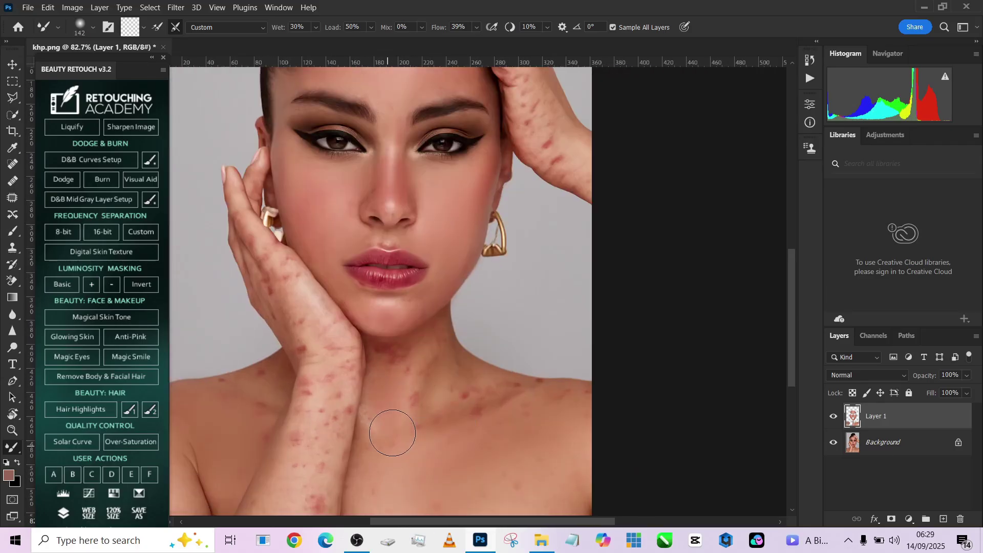
left_click_drag(533, 405, 535, 404)
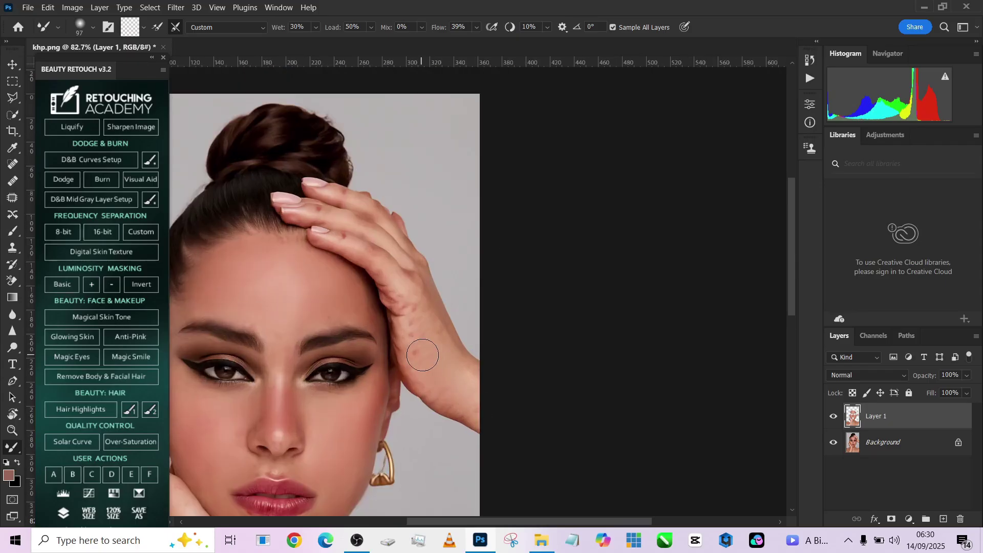
scroll(417, 348, "down", 2)
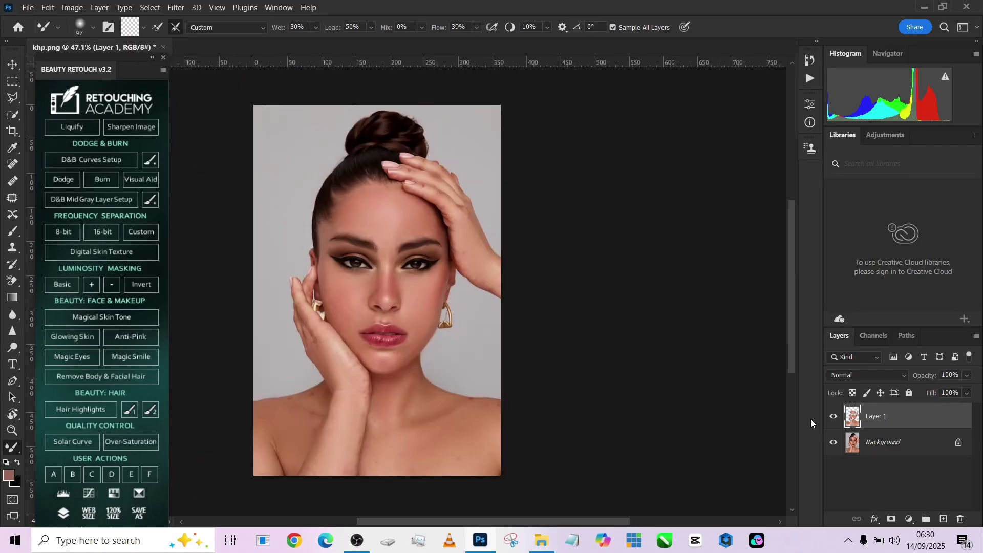
Compare the portrait with Layer 1 hidden and shown, and inspect the smoothed skin up close.
left_click(833, 417)
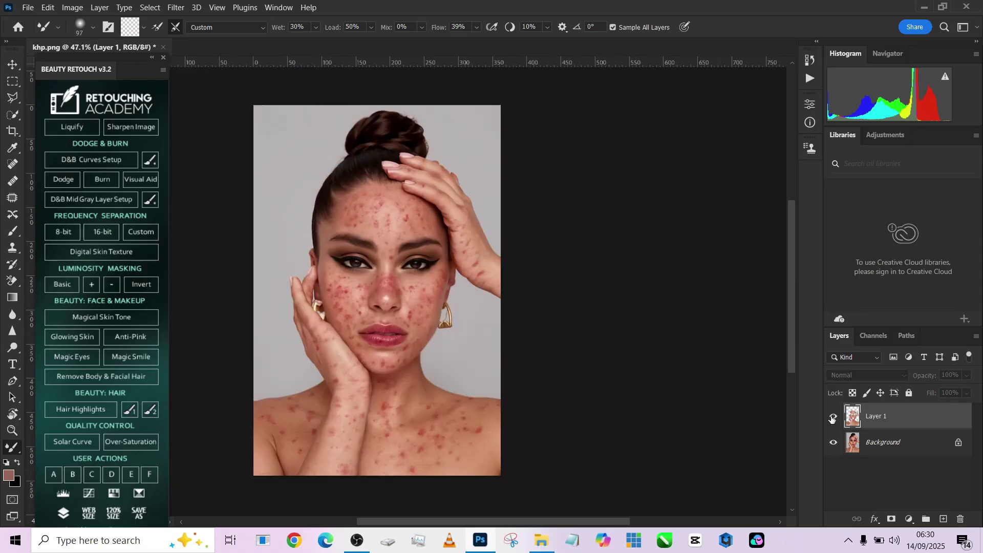
left_click(834, 417)
left_click(834, 416)
left_click(833, 417)
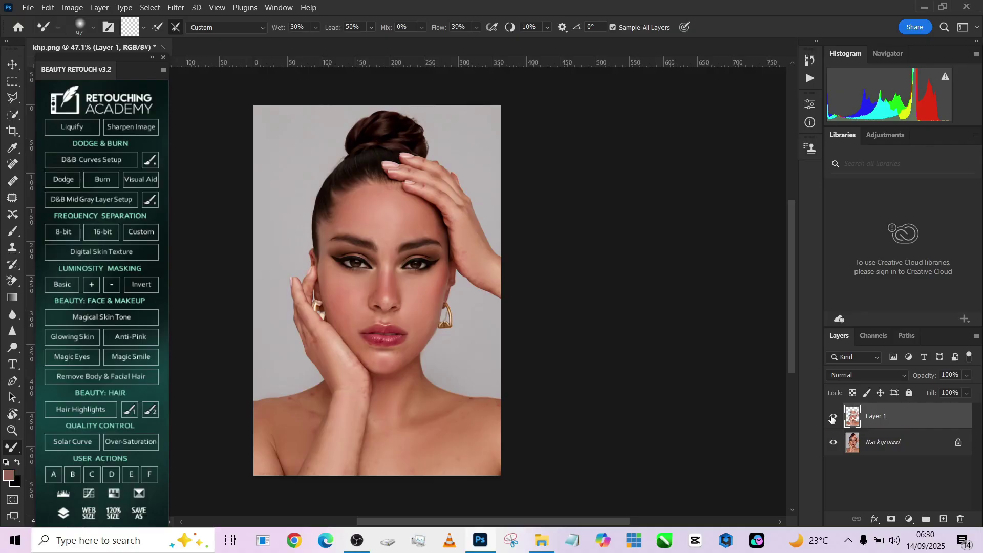
scroll(553, 240, "up", 5)
scroll(560, 241, "down", 3)
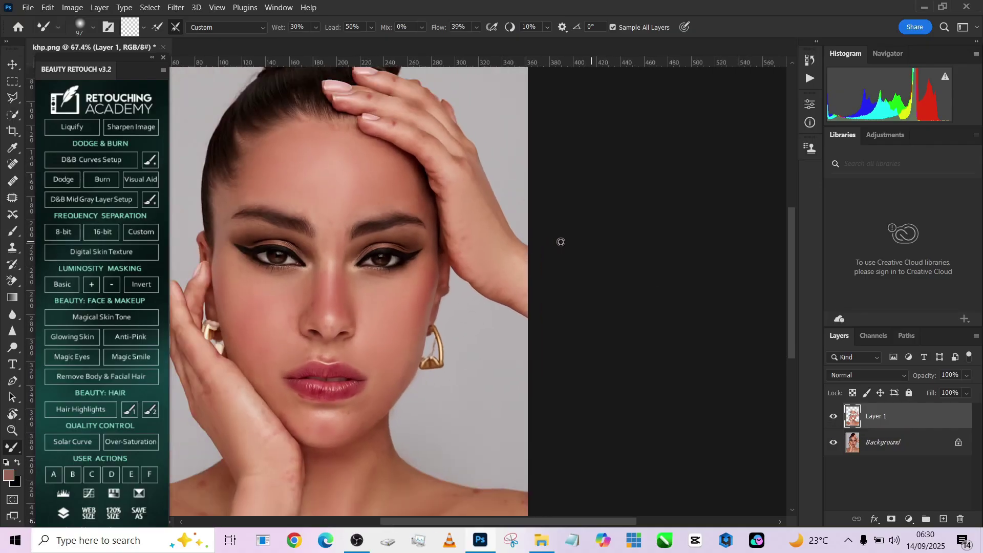
left_click_drag(433, 341, 499, 325)
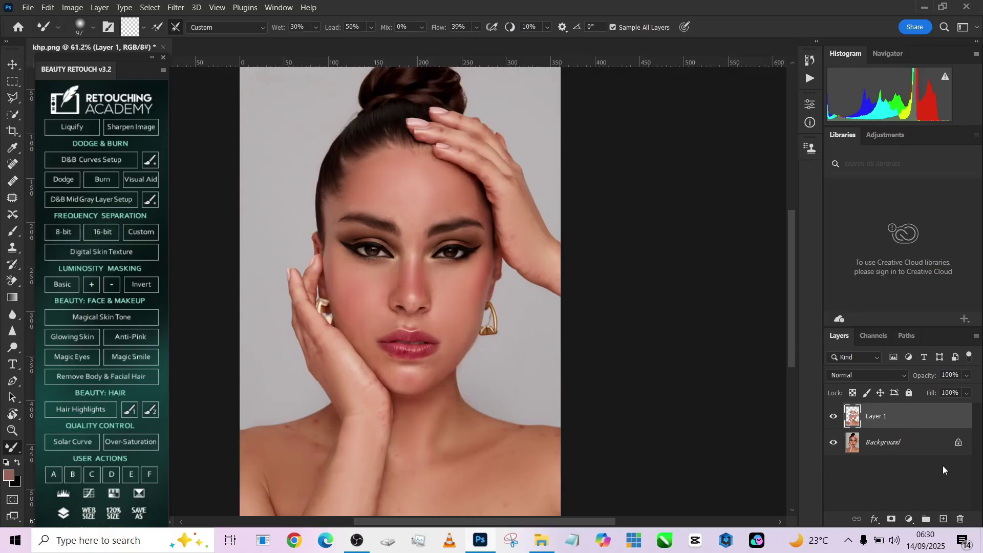
Duplicate the Background layer and move the copy above Layer 1.
left_click(924, 450)
key("ctrl+j")
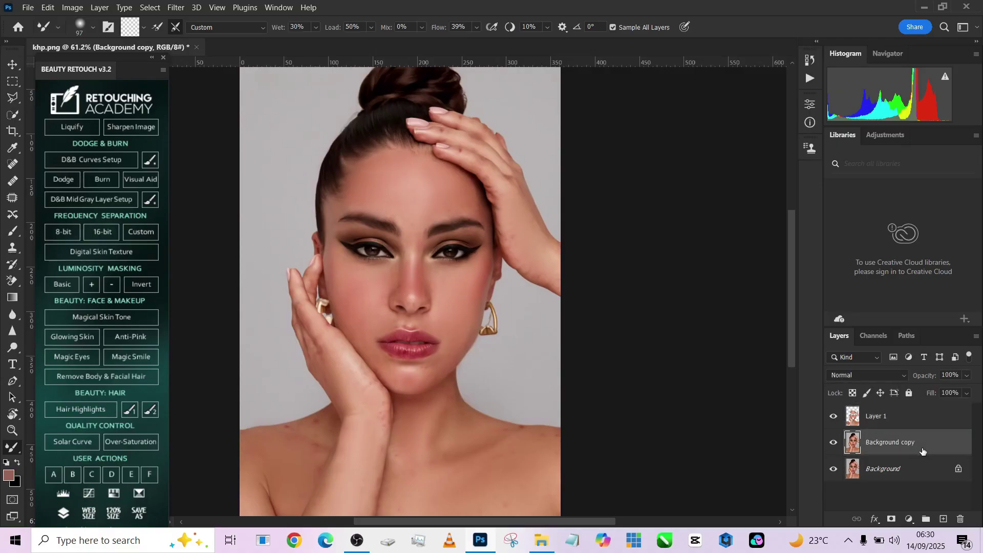
left_click_drag(904, 450, 904, 414)
Apply a High Pass filter with a radius of 1 pixel to the Background copy.
left_click(177, 8)
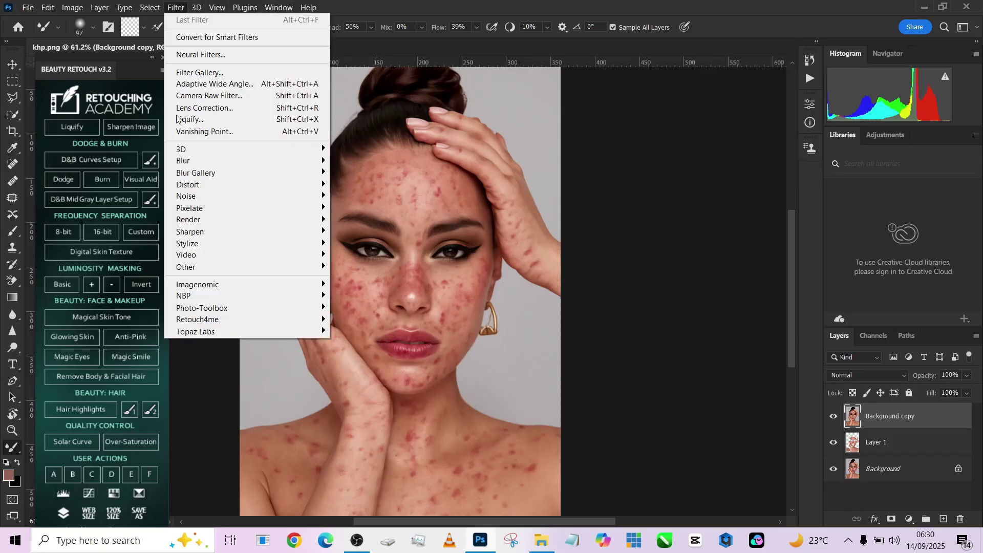
mouse_move(187, 266)
left_click(350, 278)
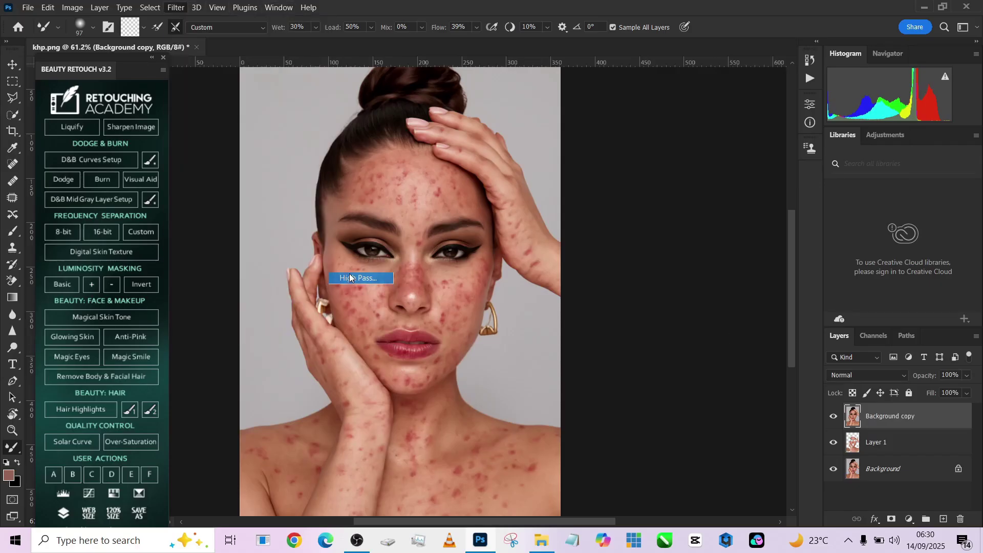
type("1")
left_click(553, 119)
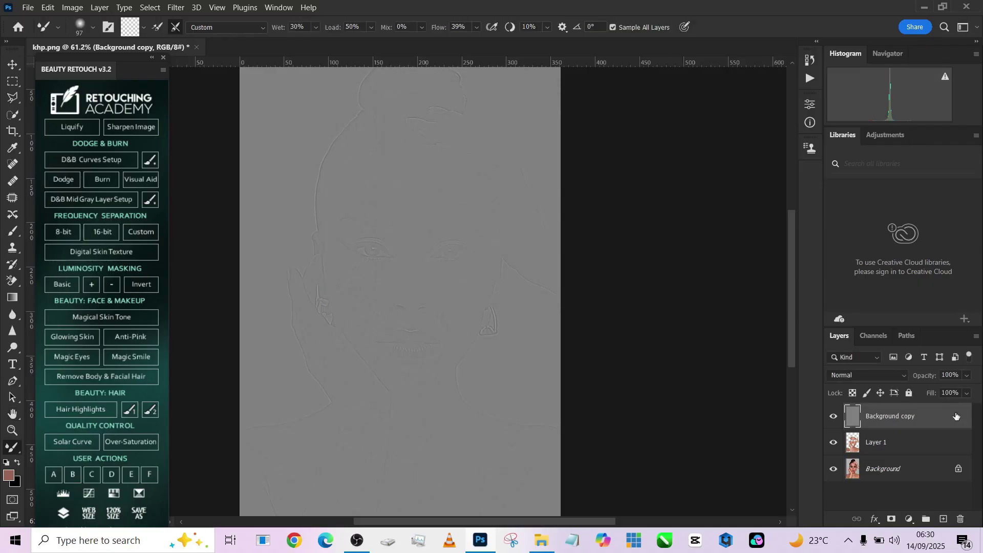
Set the Background copy's blend mode to Linear Light, clip it to Layer 1, and check the restored skin texture.
left_click(848, 378)
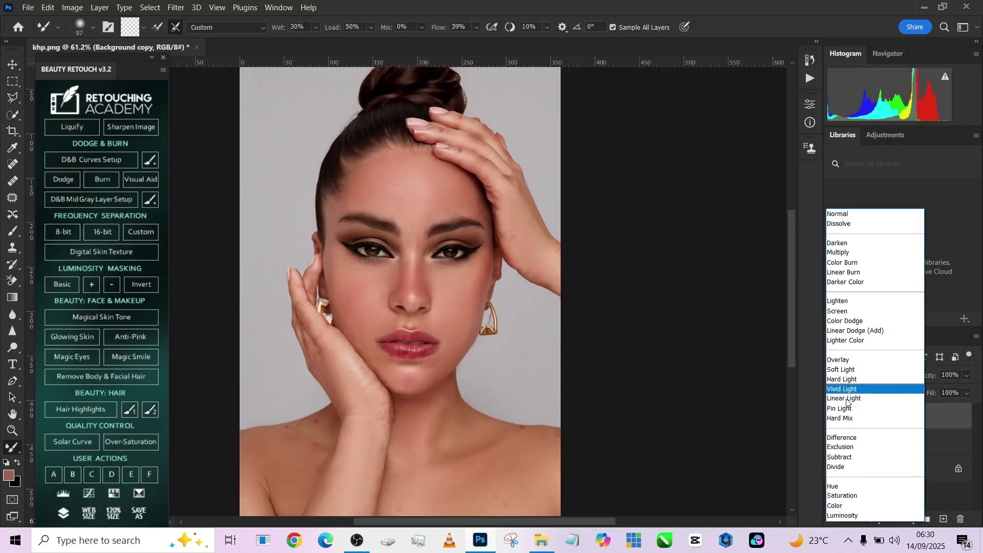
left_click(845, 399)
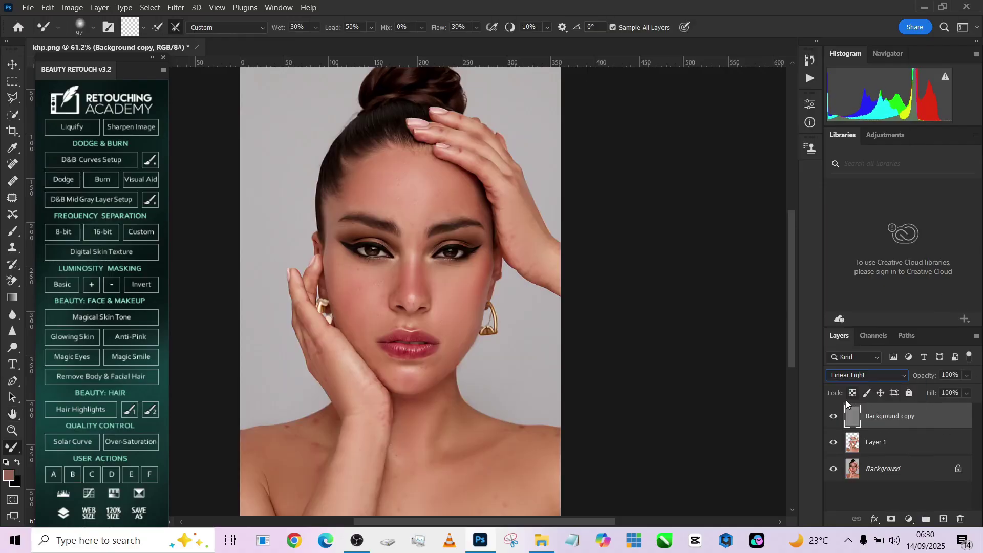
left_click(881, 429, "alt")
scroll(429, 260, "up", 1)
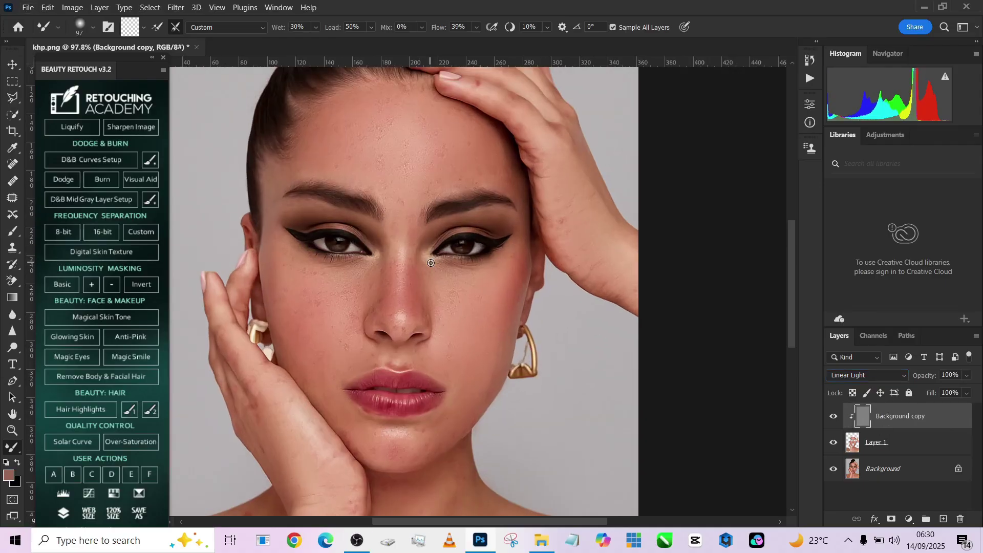
scroll(428, 260, "down", 2)
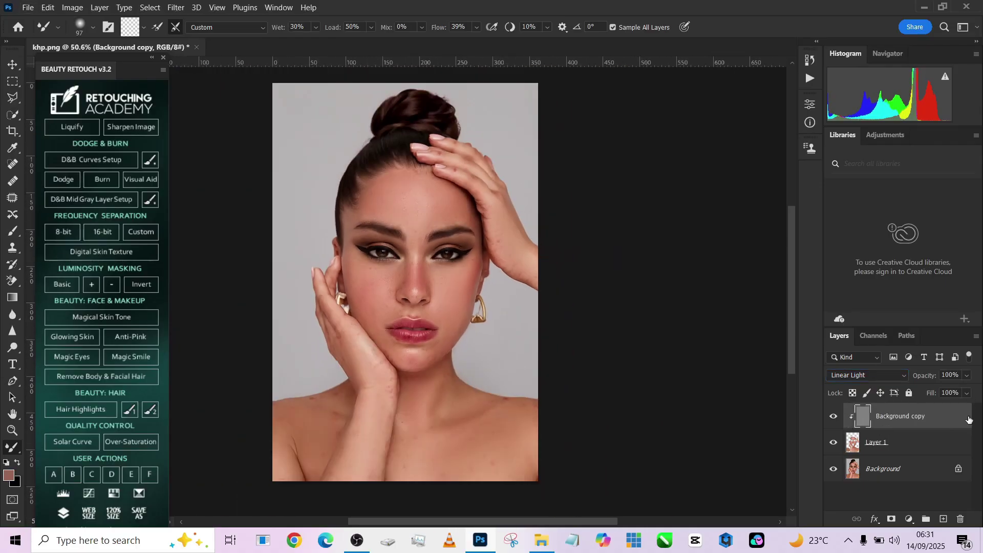
Group the Background copy with Layer 1, and compare the portrait with the group hidden and shown.
left_click(924, 453, "shift")
key("ctrl+g")
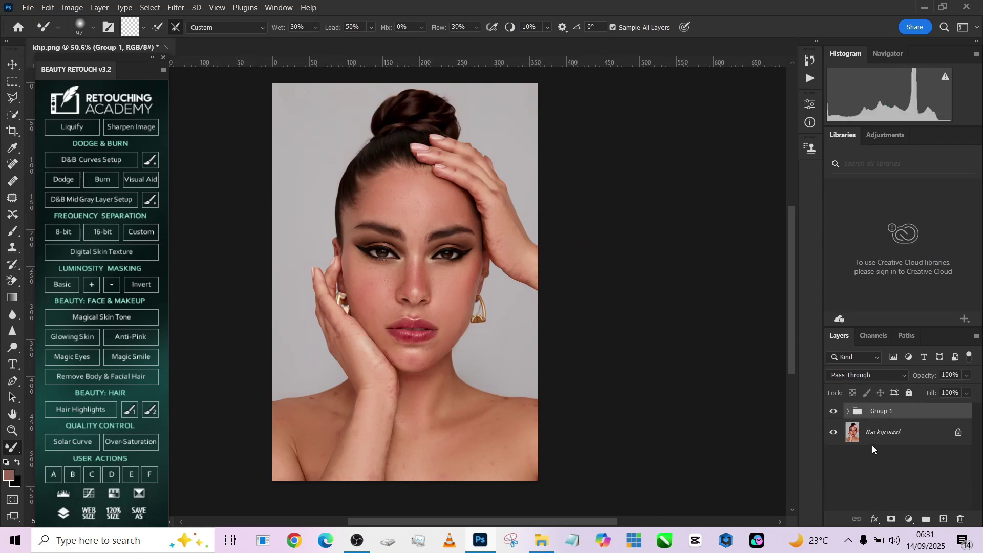
left_click(834, 412)
left_click(834, 413)
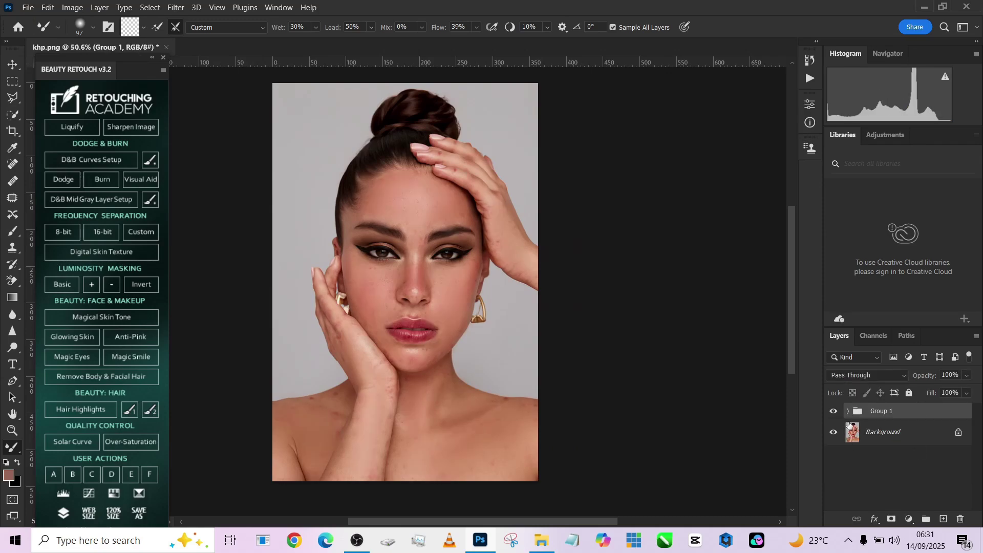
Flatten the image into a single Background layer and inspect the facial skin up close.
right_click(890, 437)
left_click(905, 401)
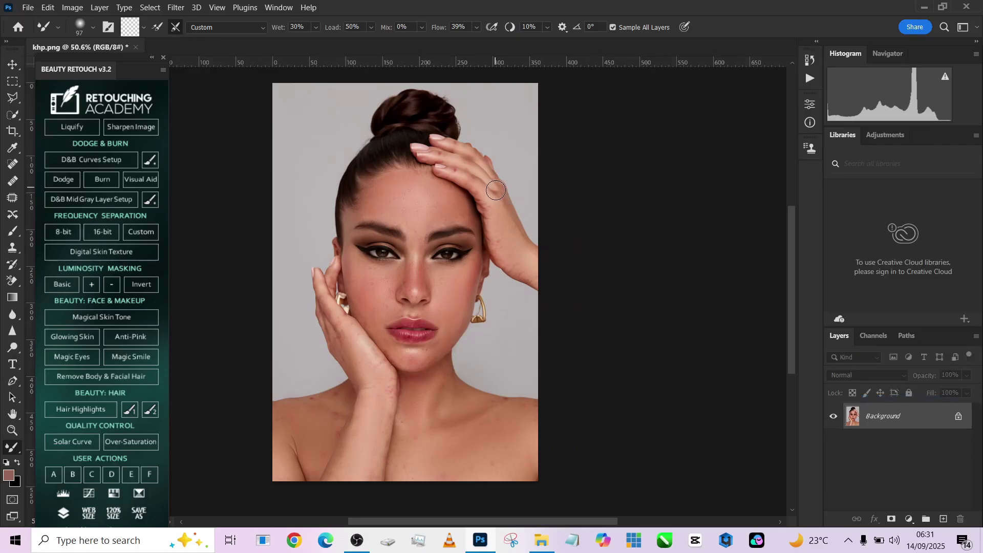
scroll(368, 212, "up", 3)
scroll(368, 213, "up", 1)
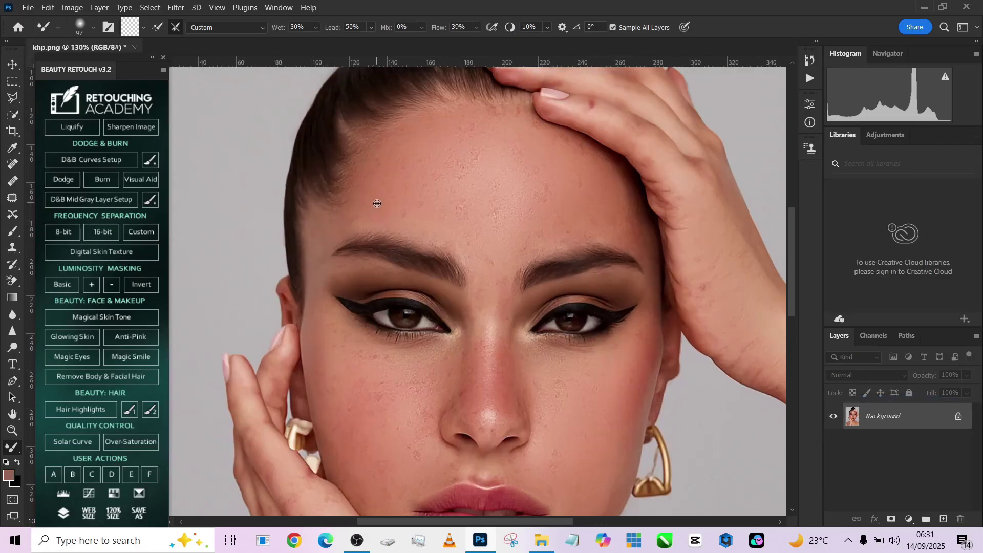
scroll(375, 206, "up", 1)
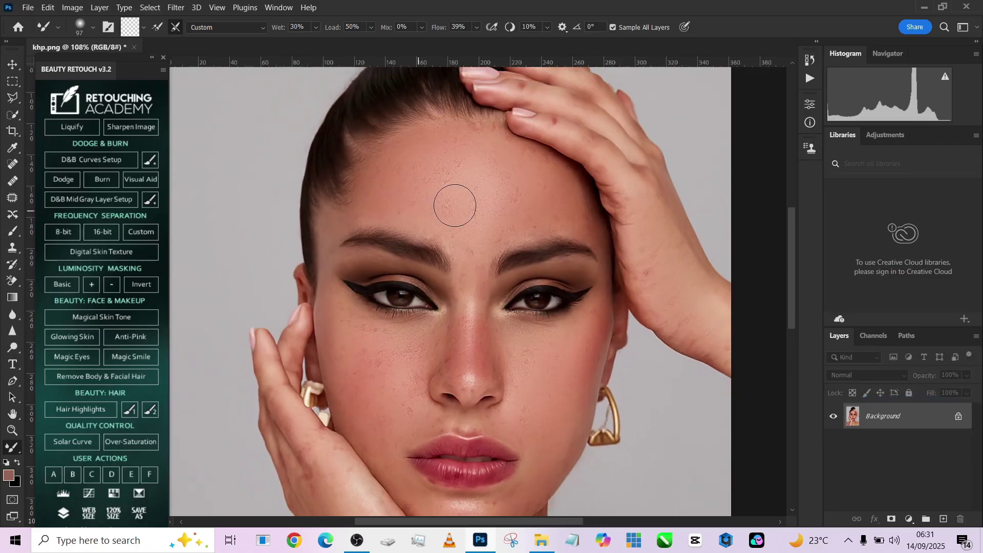
Run the 8-bit frequency separation action with a Gaussian Blur radius of 3 pixels.
left_click(67, 232)
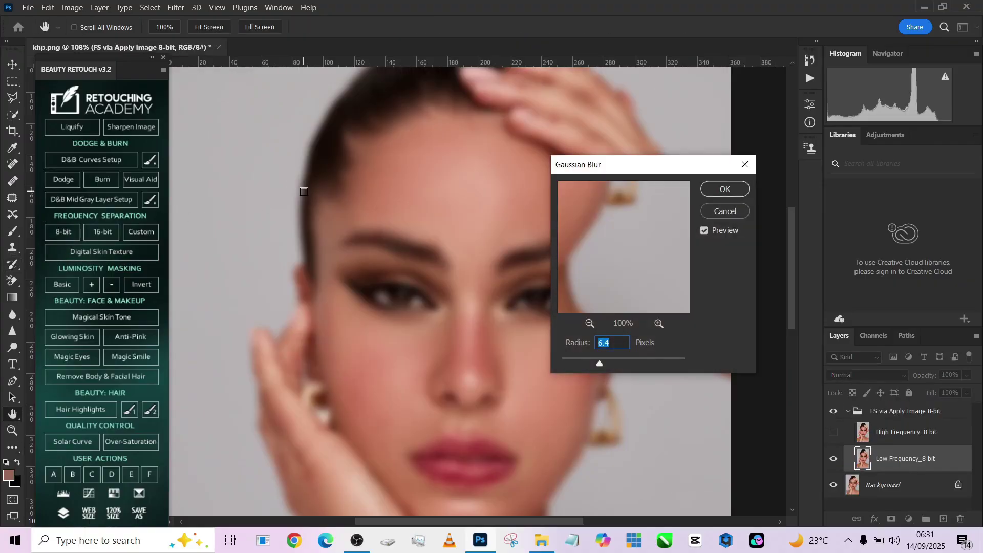
type("3")
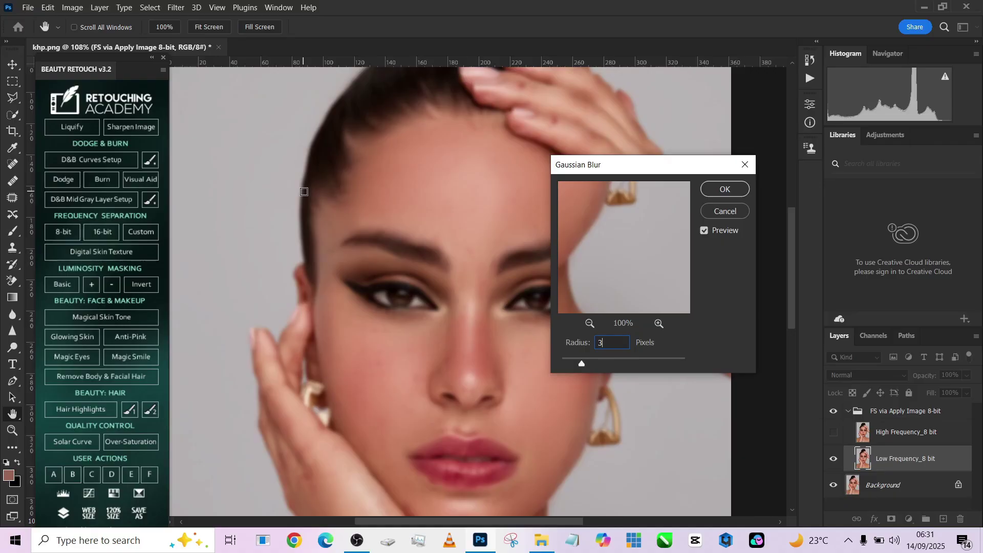
key("Return")
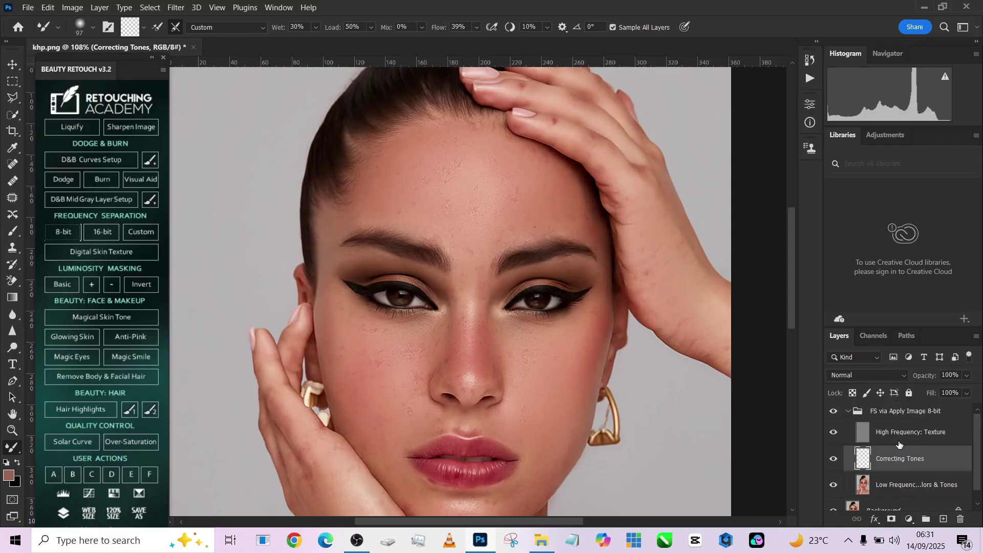
Convert the Low Frequency: Colors & Tones layer to a smart object.
left_click(897, 488)
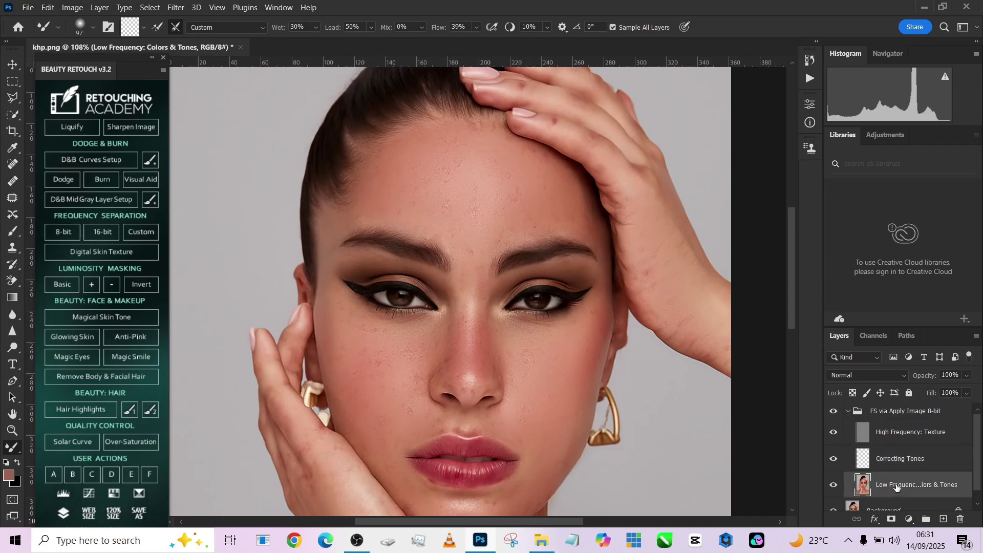
right_click(898, 487)
left_click(790, 182)
Apply a Gaussian Blur smart filter with a 10-pixel radius to the Low Frequency layer.
left_click(172, 9)
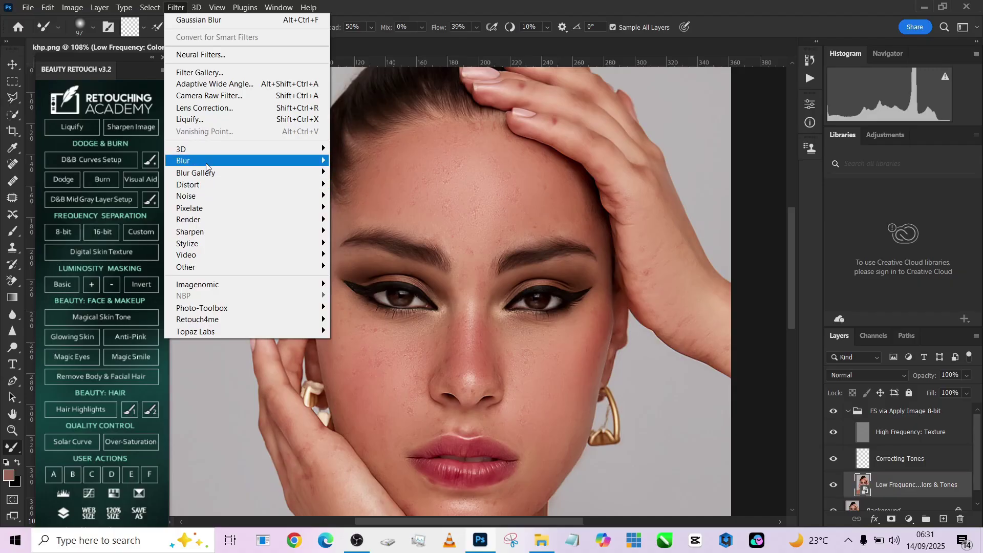
mouse_move(206, 162)
left_click(364, 207)
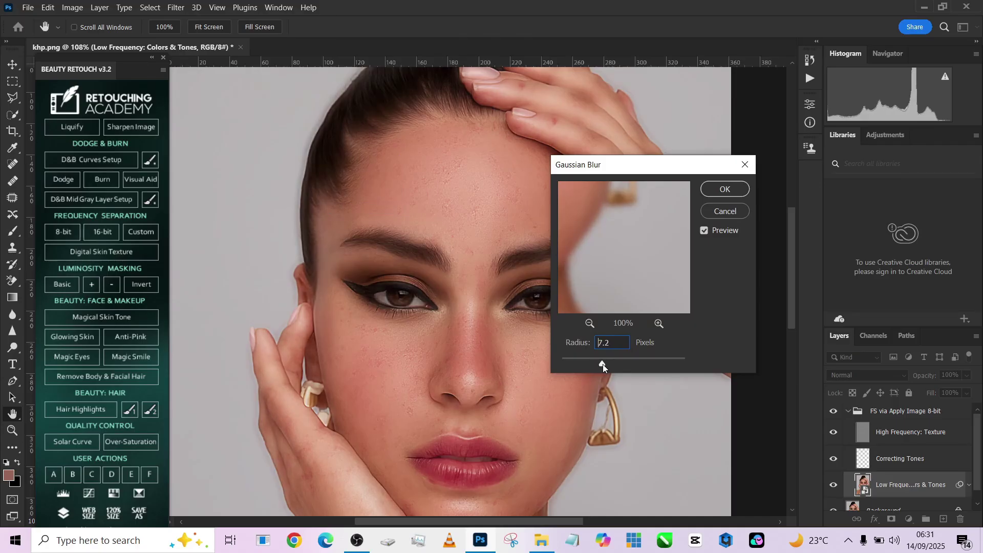
left_click_drag(491, 385, 398, 347)
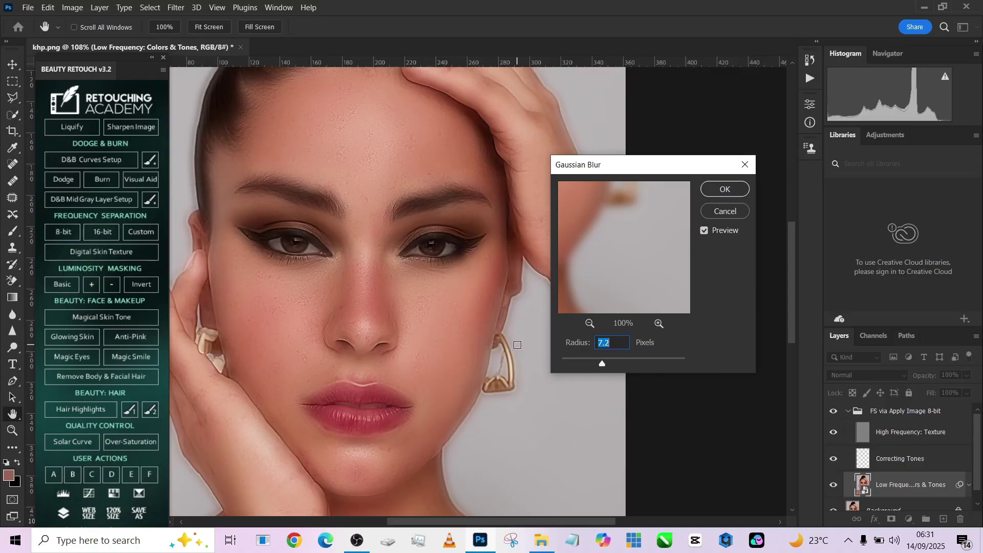
type("10")
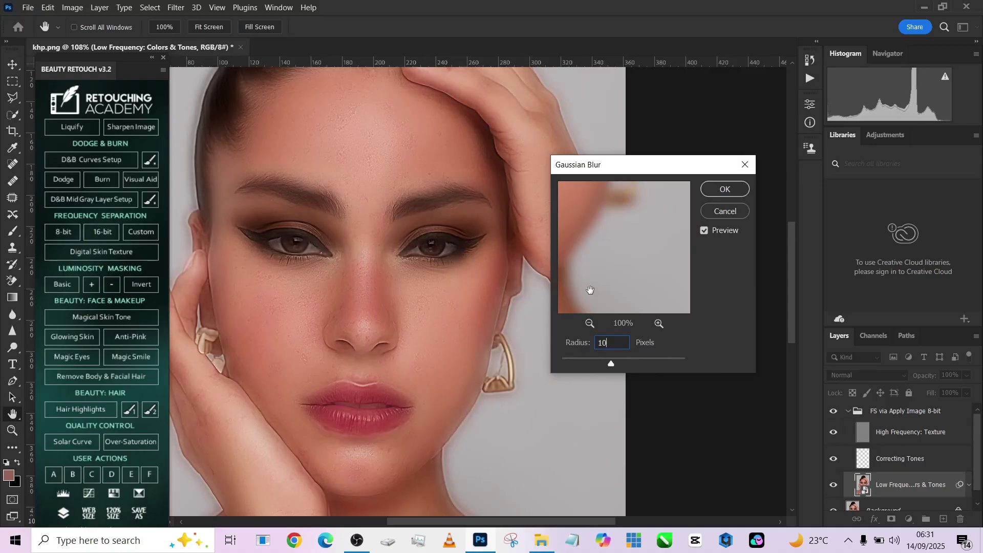
left_click(708, 194)
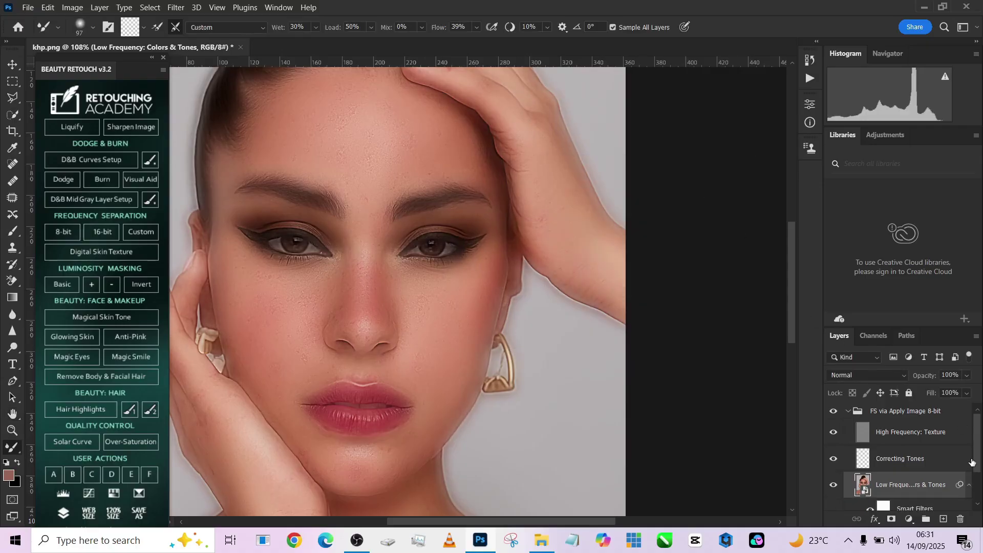
Invert the Low Frequency layer's smart filter mask to black.
scroll(889, 476, "down", 1)
left_click(884, 479)
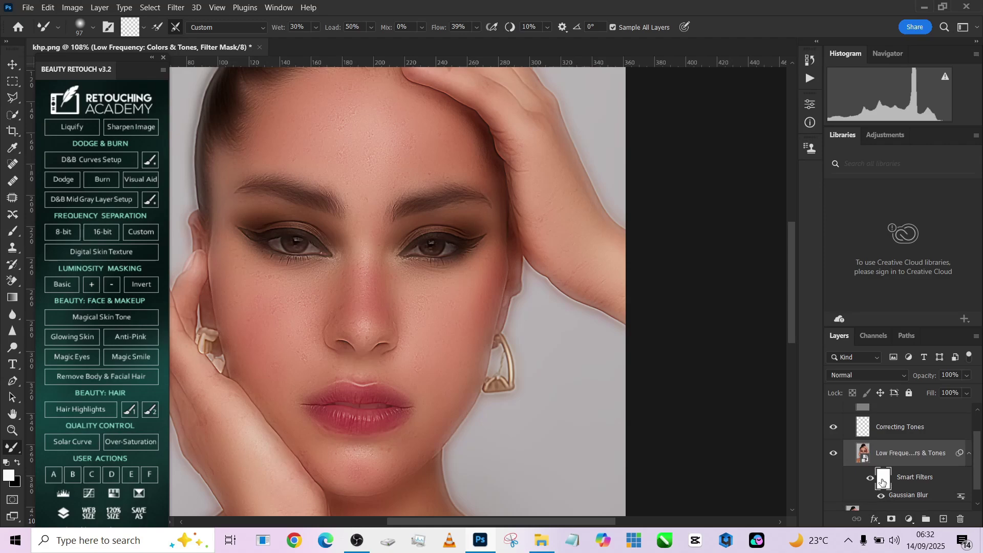
right_click(882, 480)
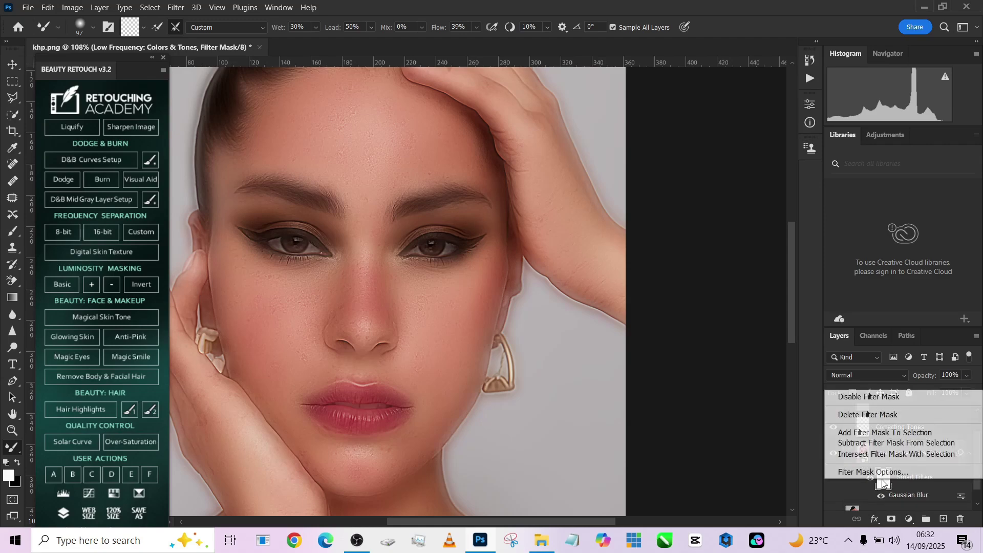
left_click(882, 480)
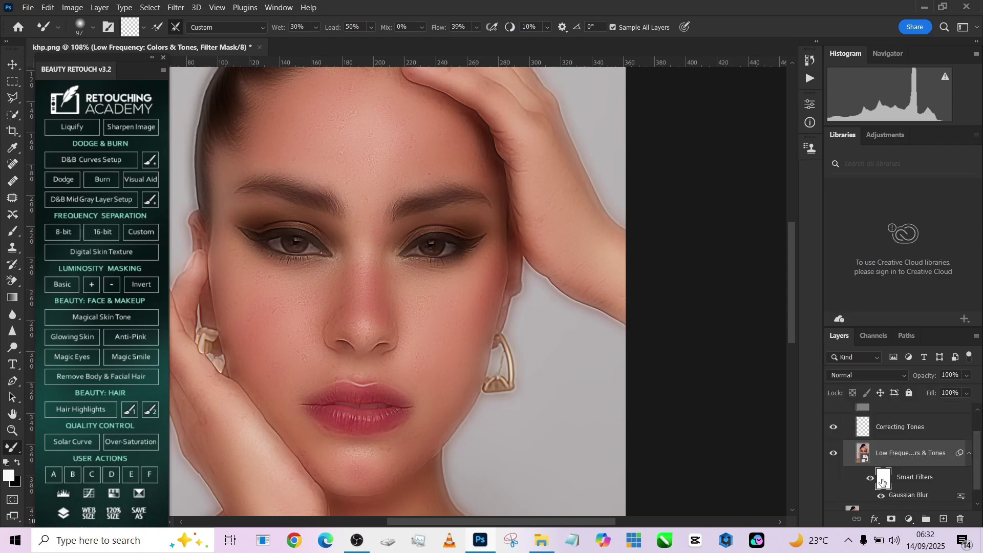
key("ctrl+i")
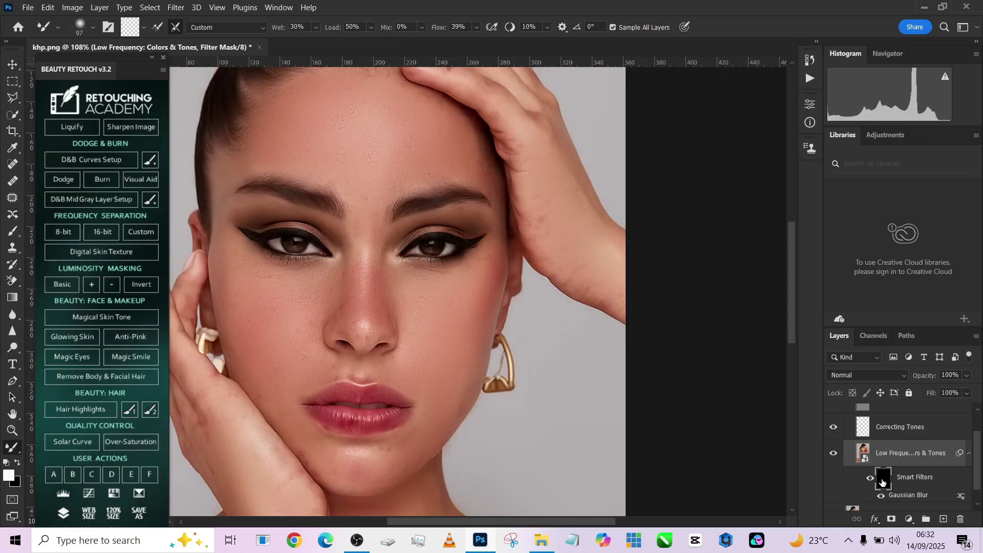
Paint white on the filter mask with the Brush tool to reveal the blur over the forehead and upper face.
left_click(11, 231)
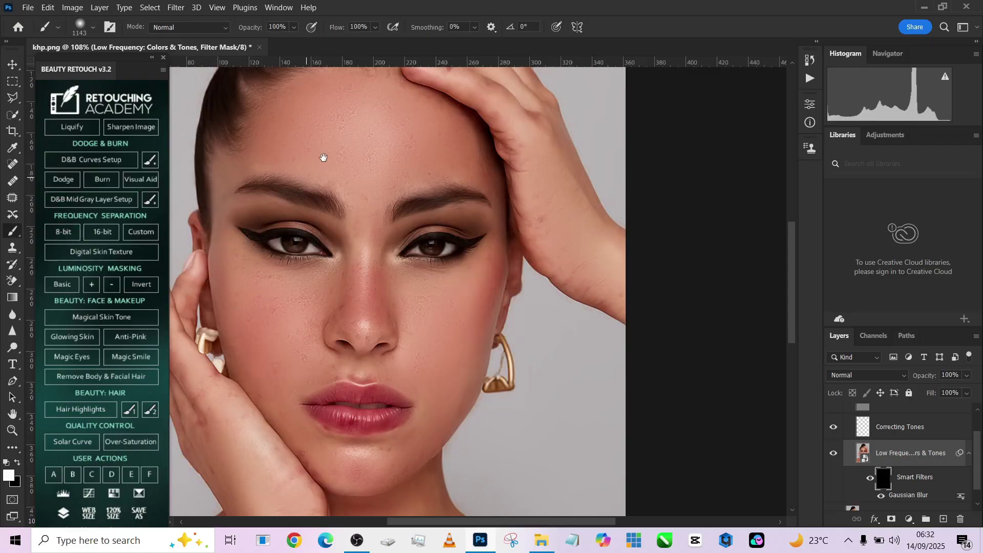
left_click_drag(344, 150, 417, 266)
left_click_drag(432, 222, 231, 211)
left_click_drag(398, 229, 215, 199)
left_click_drag(369, 208, 381, 215)
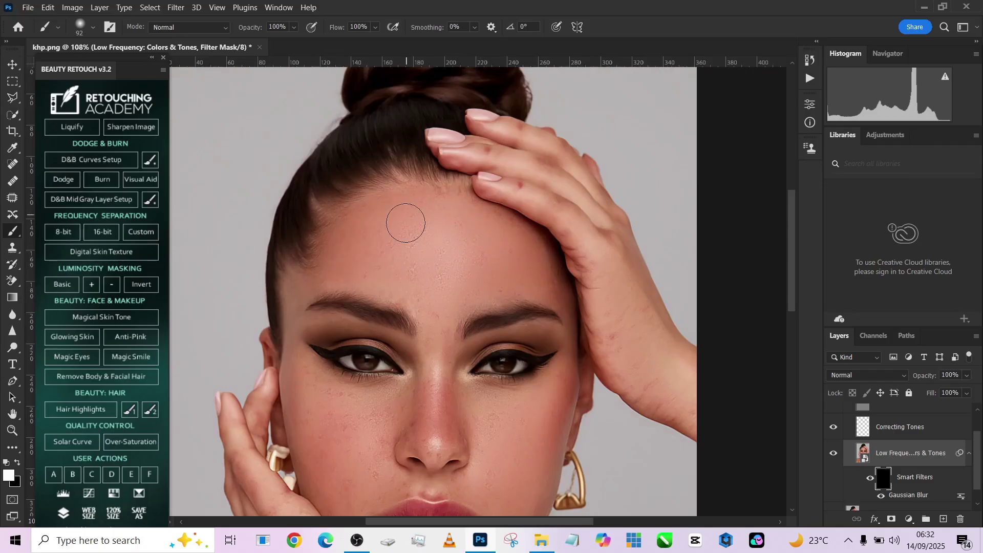
mouse_move(398, 254)
left_mouse_down()
mouse_move(428, 296)
mouse_move(362, 278)
mouse_move(290, 288)
left_mouse_up()
right_click(342, 283, "alt")
mouse_move(328, 320)
left_mouse_down()
mouse_move(321, 347)
mouse_move(374, 394)
mouse_move(425, 262)
mouse_move(376, 286)
mouse_move(481, 268)
left_mouse_up()
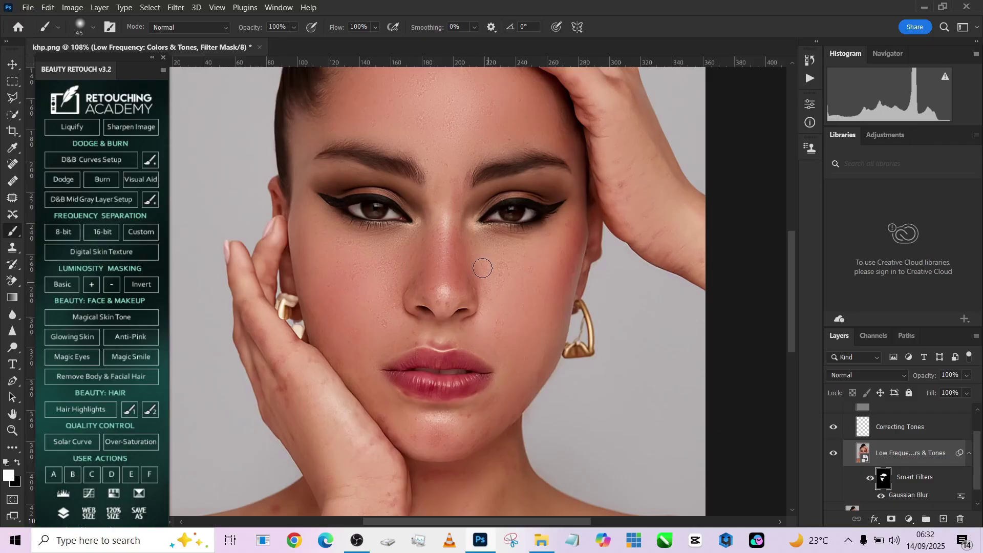
Extend the white painting on the filter mask over the cheeks, chin, neck and chest, resizing the brush as needed.
scroll(453, 251, "up", 2)
right_click(490, 315, "alt")
left_click_drag(542, 351, 551, 279)
right_click(502, 322, "alt")
mouse_move(512, 359)
left_mouse_down()
mouse_move(507, 278)
mouse_move(428, 341)
mouse_move(370, 279)
left_mouse_up()
scroll(444, 401, "down", 3)
left_click_drag(444, 401, 417, 133)
right_click(444, 307, "alt")
mouse_move(444, 307)
left_mouse_down()
mouse_move(446, 339)
mouse_move(390, 248)
mouse_move(418, 263)
left_mouse_up()
left_click_drag(243, 276, 322, 277)
Refine the filter mask along the shoulders, hands and facial contours with smaller brush sizes.
scroll(320, 272, "up", 3)
key("bracketleft")
key("bracketleft")
key("bracketleft")
key("bracketleft")
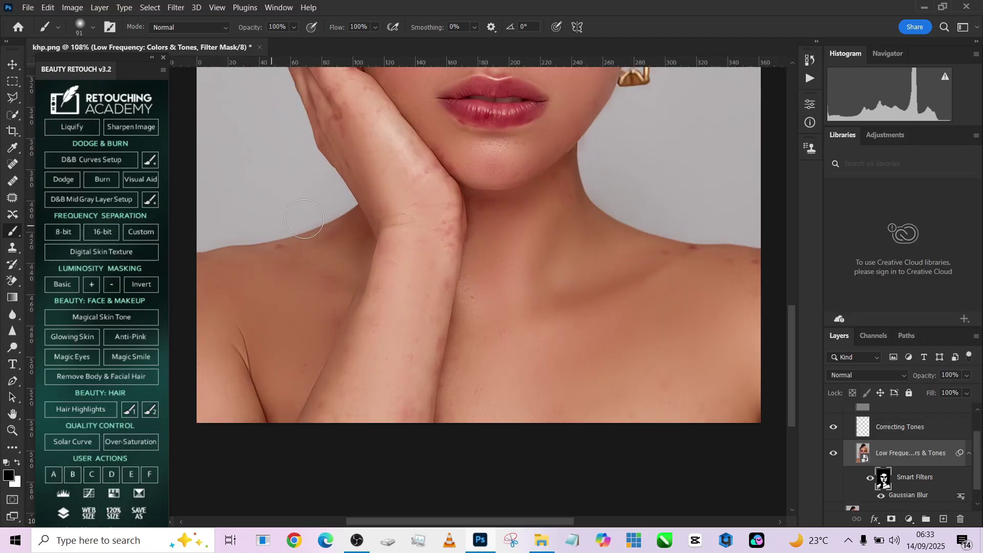
scroll(399, 302, "up", 4)
left_click_drag(384, 317, 454, 375)
scroll(455, 375, "down", 3)
scroll(503, 221, "up", 3)
left_click_drag(502, 221, 547, 299)
scroll(415, 226, "up", 1)
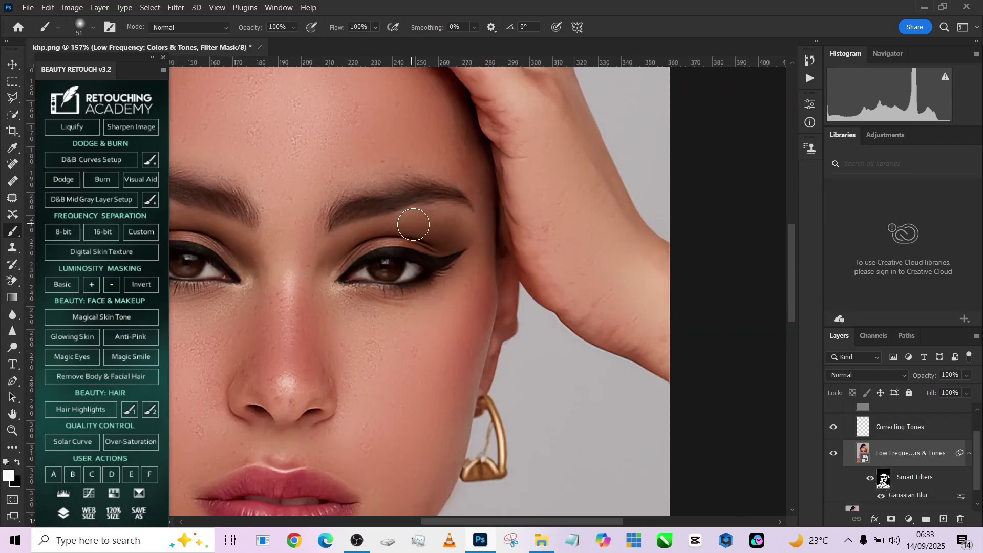
scroll(425, 223, "down", 4)
right_click(418, 307, "alt")
scroll(418, 312, "up", 1)
left_click_drag(418, 319, 408, 308)
scroll(845, 421, "up", 2)
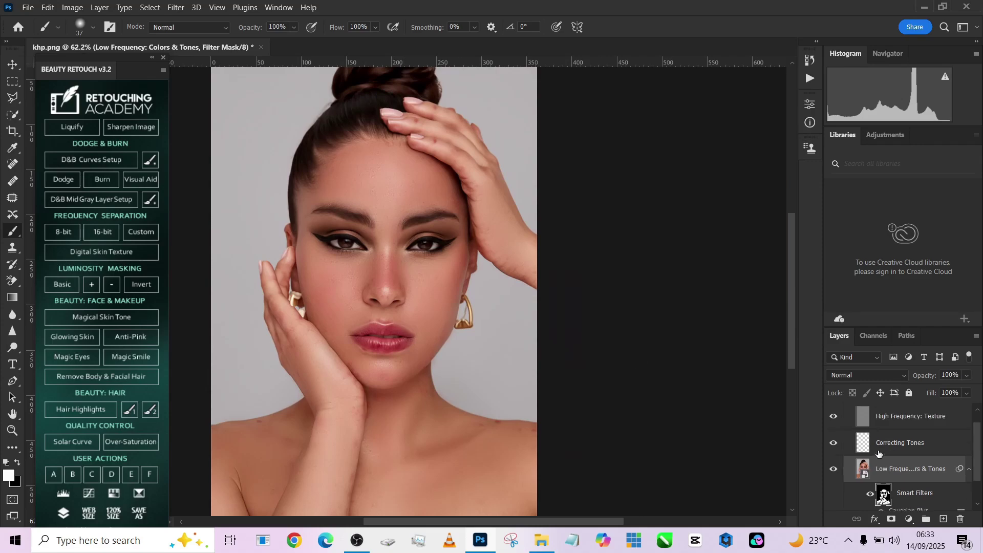
Compare the portrait with the FS via Apply Image 8-bit group hidden and shown, and collapse the group.
left_click(832, 411)
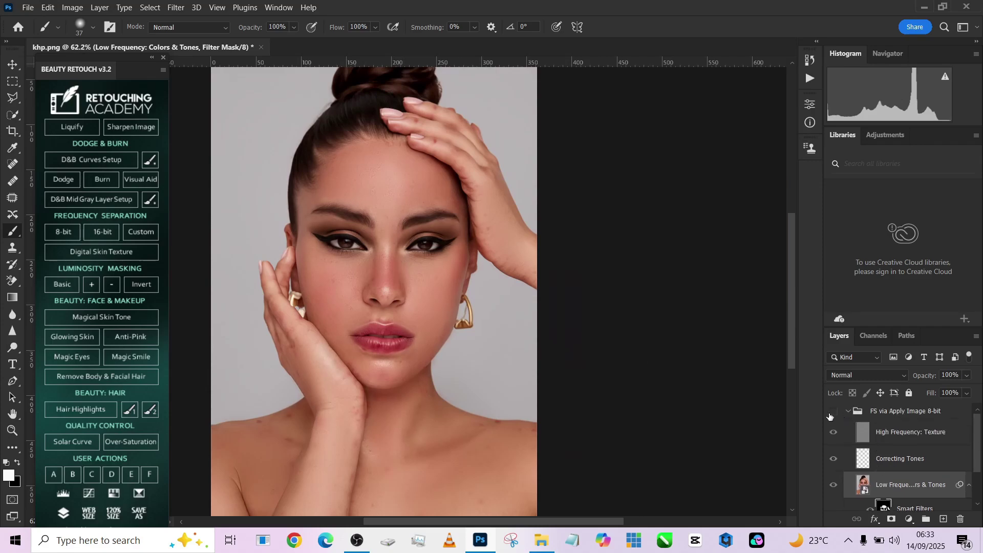
scroll(338, 286, "up", 3)
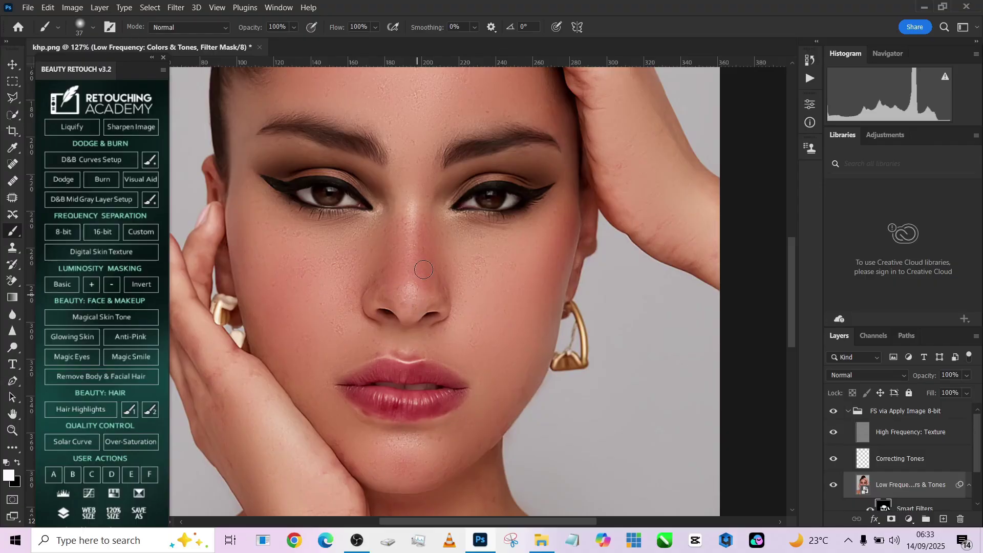
scroll(416, 228, "down", 3)
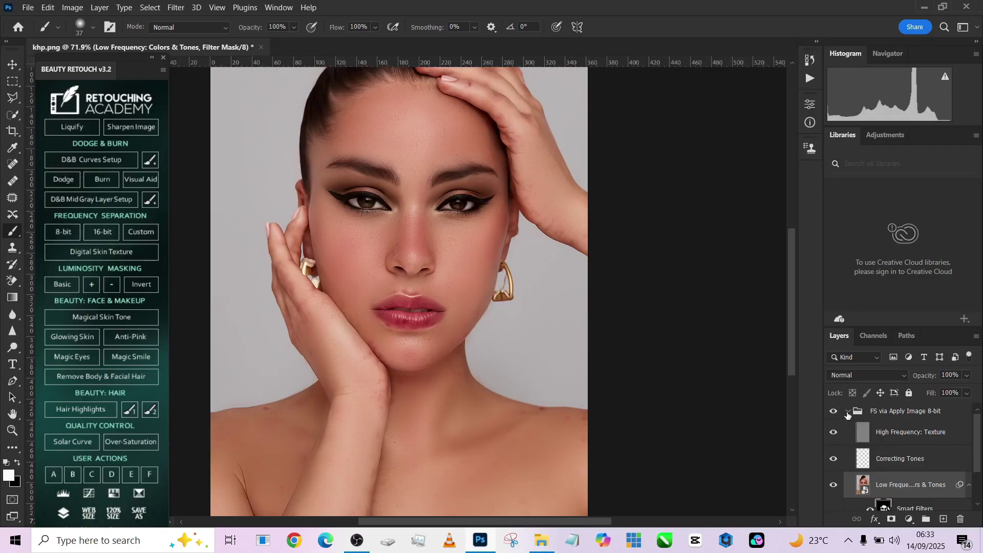
left_click(847, 413)
scroll(467, 351, "down", 3)
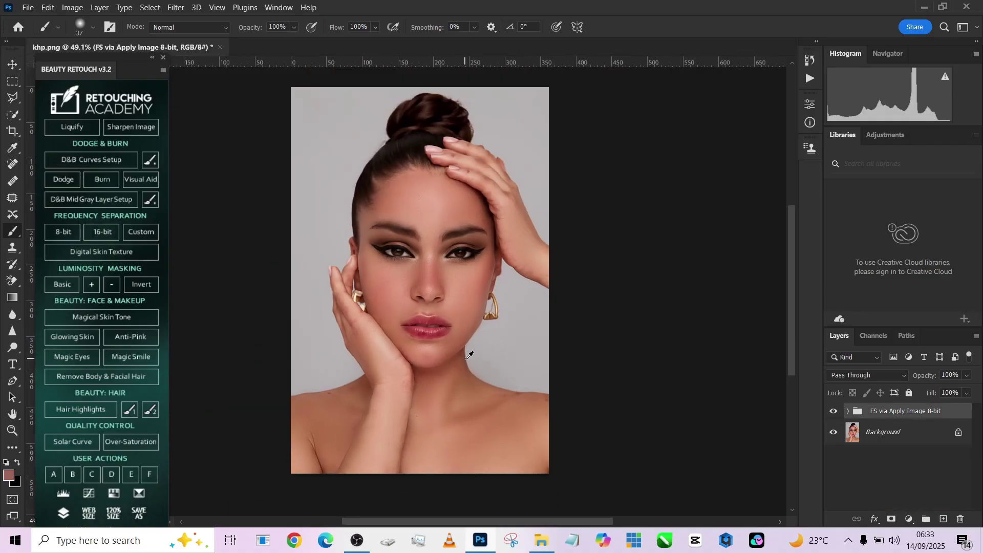
scroll(468, 354, "up", 2)
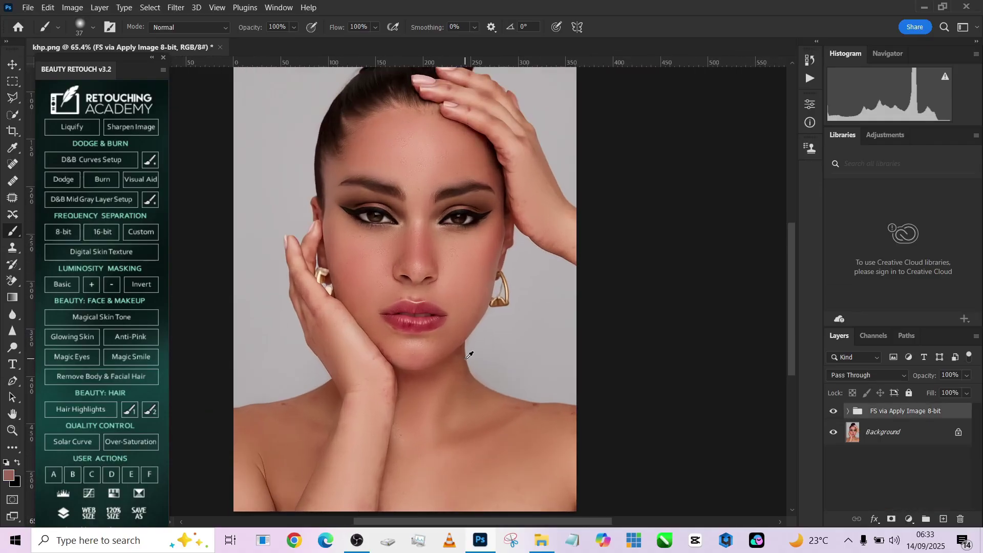
Add the Dodge - Brighten and Burn - Darken curve groups and set the brush flow to 3%.
left_click(69, 183)
left_click(101, 183)
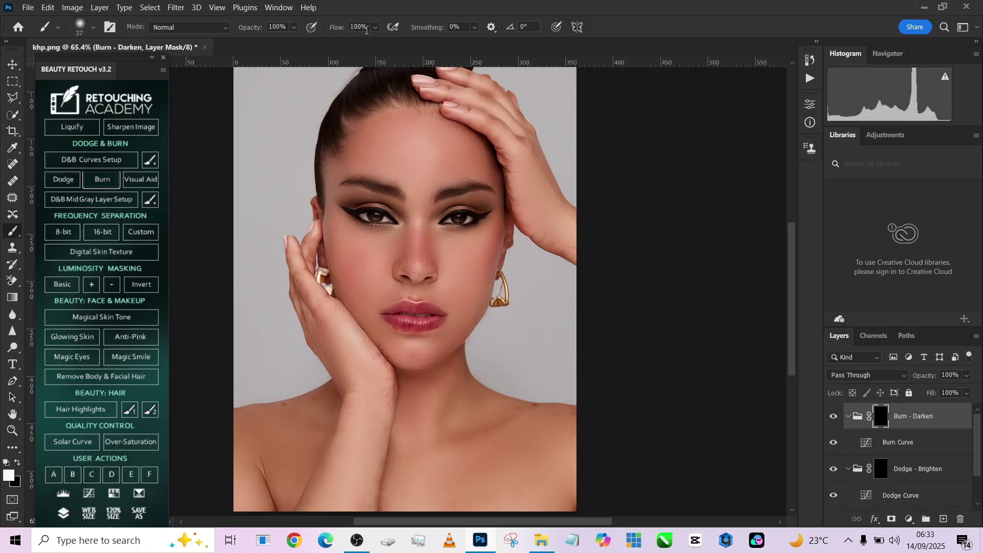
left_click(367, 31)
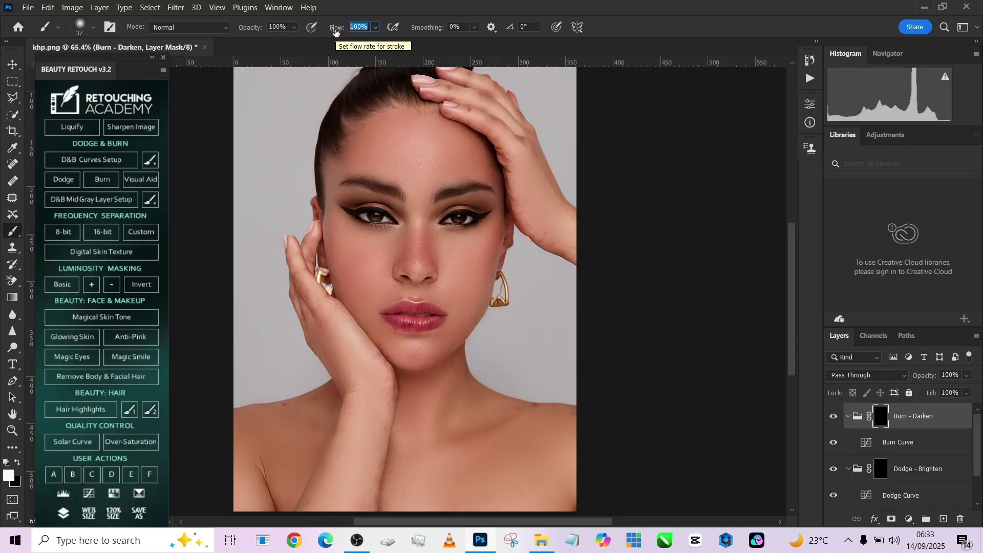
type("3")
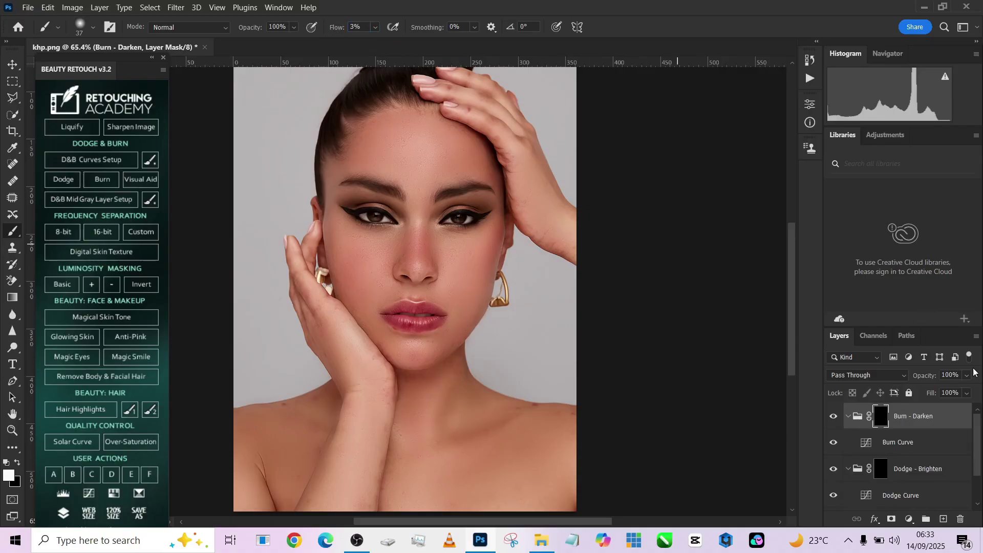
Hide the FS via Apply Image 8-bit group and paint facial highlights on the Dodge - Brighten mask with a 50-pixel brush.
scroll(905, 465, "down", 2)
left_click(833, 479)
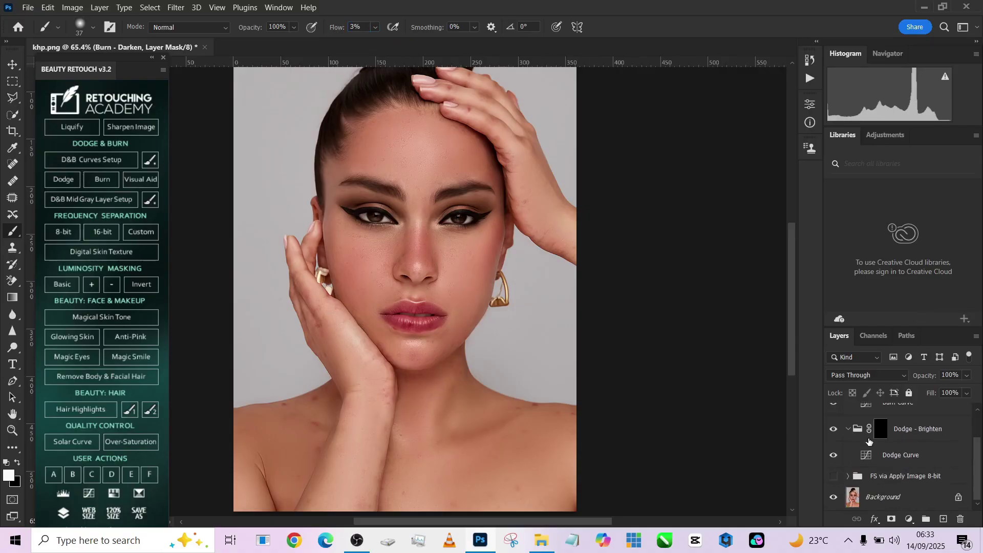
left_click(881, 432)
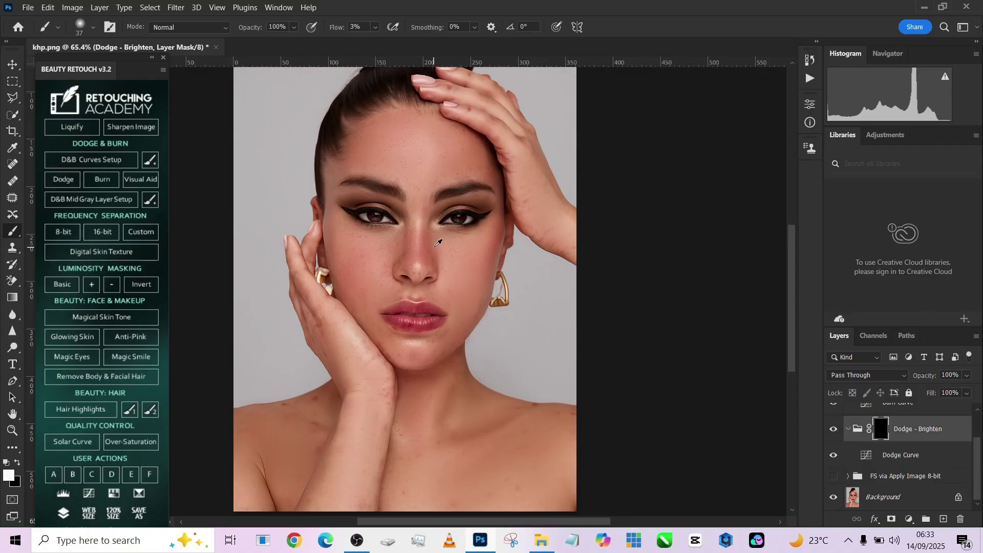
scroll(435, 251, "up", 2)
key("bracketleft")
scroll(428, 251, "up", 2)
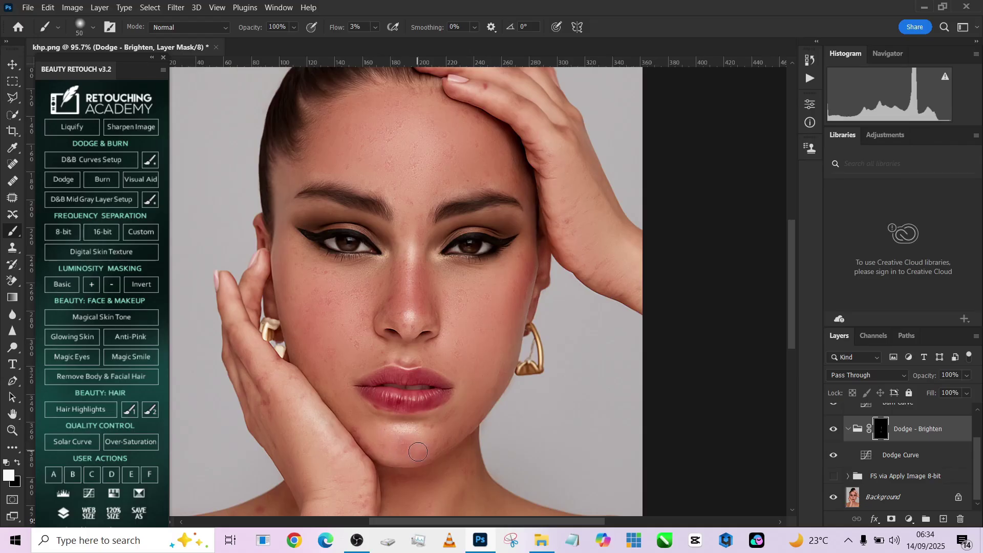
Enlarge the brush to 100 pixels and brighten both cheeks on the Dodge - Brighten mask.
key("bracketright")
key("bracketright")
key("bracketright")
key("bracketright")
key("bracketright")
mouse_move(508, 306)
left_mouse_down()
mouse_move(500, 283)
mouse_move(480, 303)
mouse_move(461, 296)
mouse_move(464, 287)
mouse_move(493, 290)
mouse_move(469, 338)
mouse_move(474, 303)
left_mouse_up()
mouse_move(296, 267)
left_mouse_down()
mouse_move(338, 300)
mouse_move(324, 276)
mouse_move(312, 279)
mouse_move(319, 314)
mouse_move(320, 300)
mouse_move(374, 286)
mouse_move(322, 302)
mouse_move(299, 245)
left_mouse_up()
Darken the outer contours of both cheeks on the Burn - Darken mask with an 80- to 100-pixel brush.
scroll(877, 446, "up", 2)
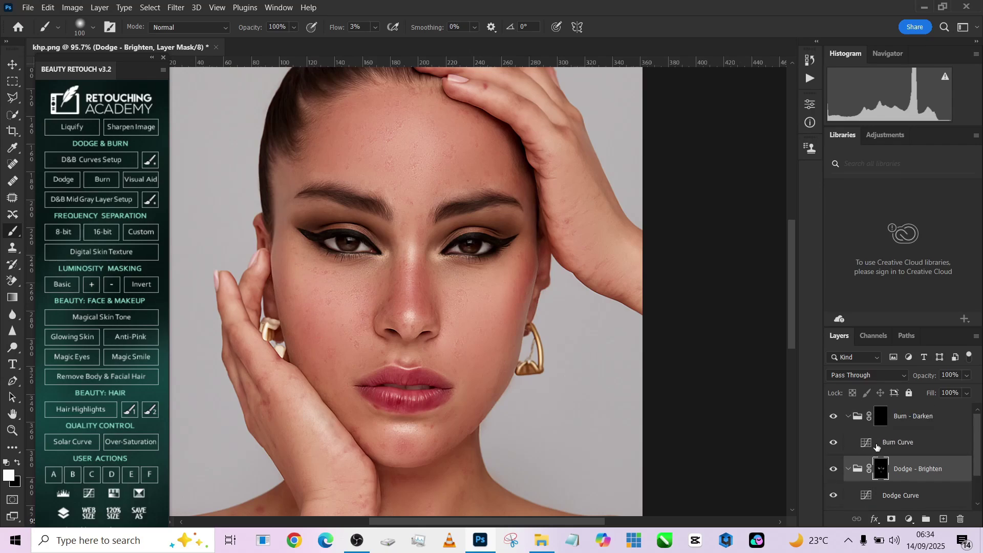
left_click(880, 419)
key("bracketleft")
key("bracketleft")
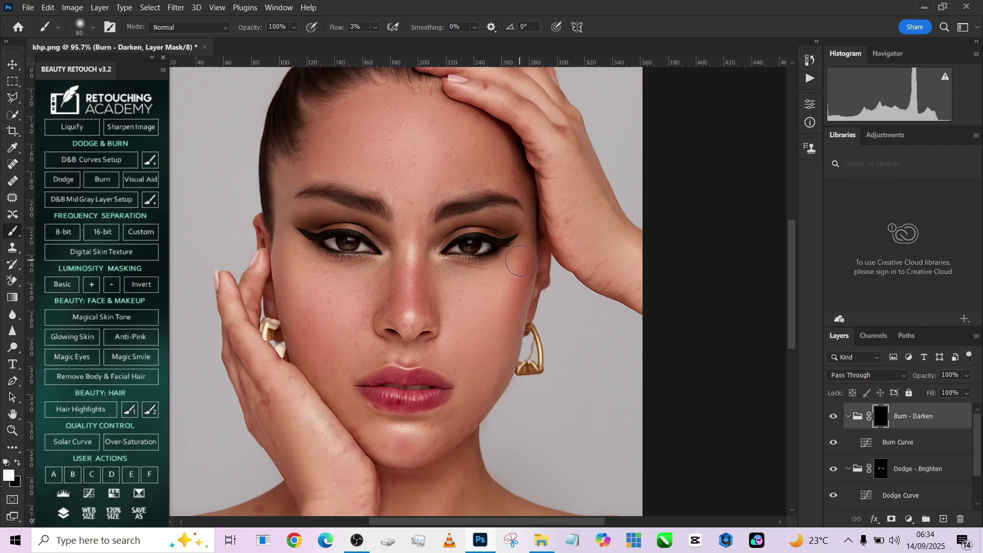
mouse_move(521, 300)
left_mouse_down()
mouse_move(500, 345)
mouse_move(523, 280)
mouse_move(508, 351)
left_mouse_up()
key("bracketright")
key("bracketright")
key("bracketleft")
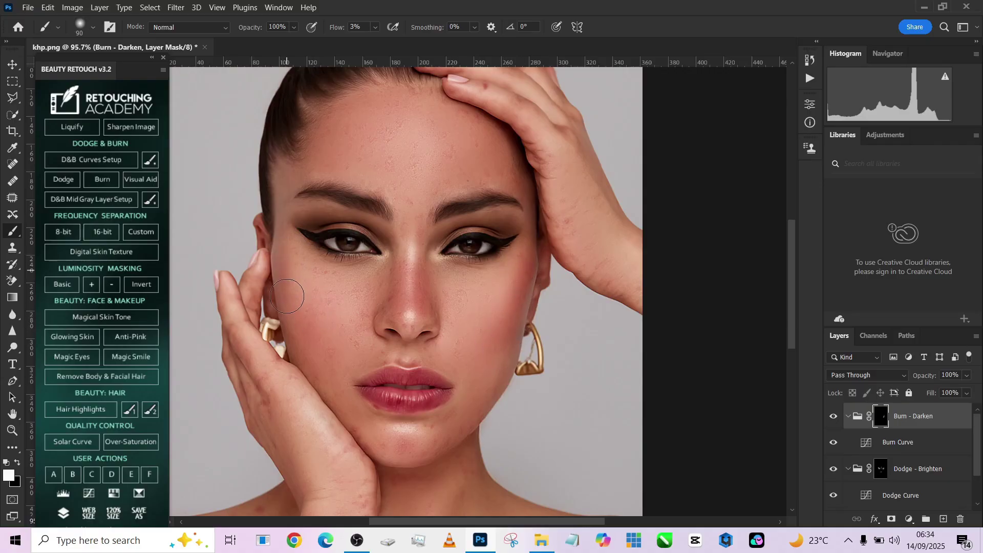
key("bracketright")
mouse_move(295, 312)
left_mouse_down()
mouse_move(317, 339)
mouse_move(299, 310)
mouse_move(308, 334)
mouse_move(293, 331)
mouse_move(300, 356)
mouse_move(283, 263)
mouse_move(305, 352)
left_mouse_up()
Reduce the brush to 50 pixels and shade around the chin on the Burn - Darken mask.
key("bracketleft")
key("bracketleft")
key("bracketleft")
key("bracketleft")
key("bracketleft")
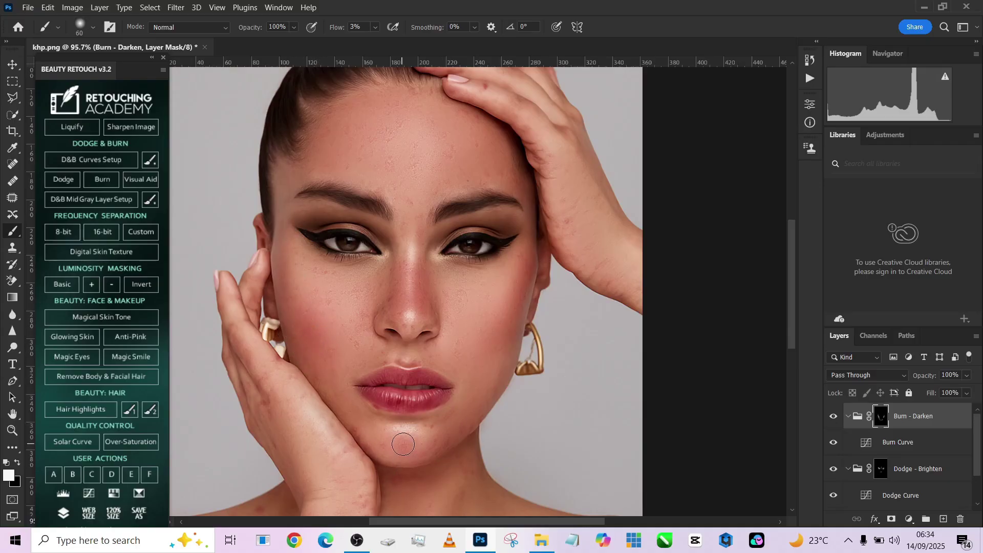
Brighten the centre of the forehead on the Dodge - Brighten mask with a brush enlarged to at least 150 pixels.
scroll(406, 225, "up", 3)
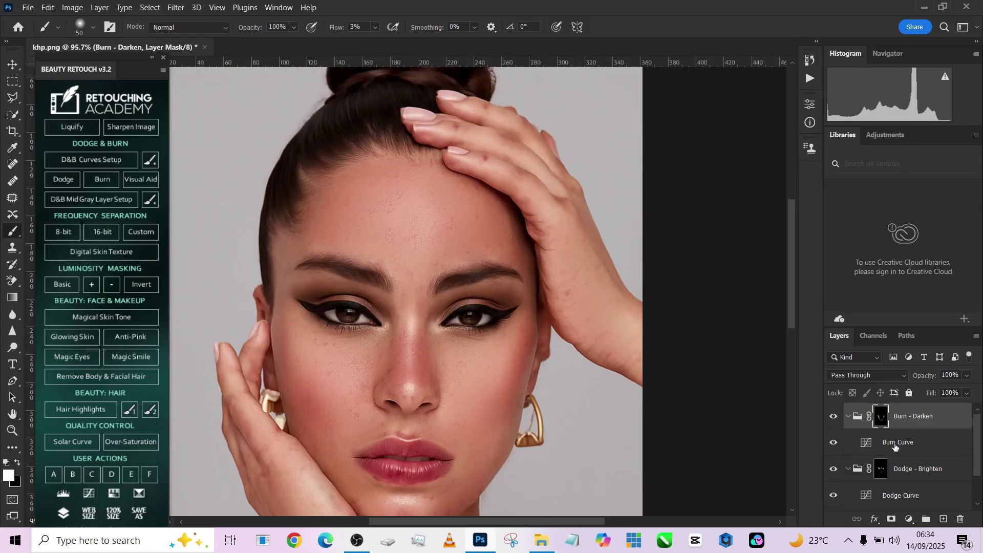
left_click(889, 474)
key("bracketright")
key("bracketright")
key("bracketright")
key("bracketright")
key("bracketright")
key("bracketright")
key("bracketright")
key("bracketright")
key("bracketright")
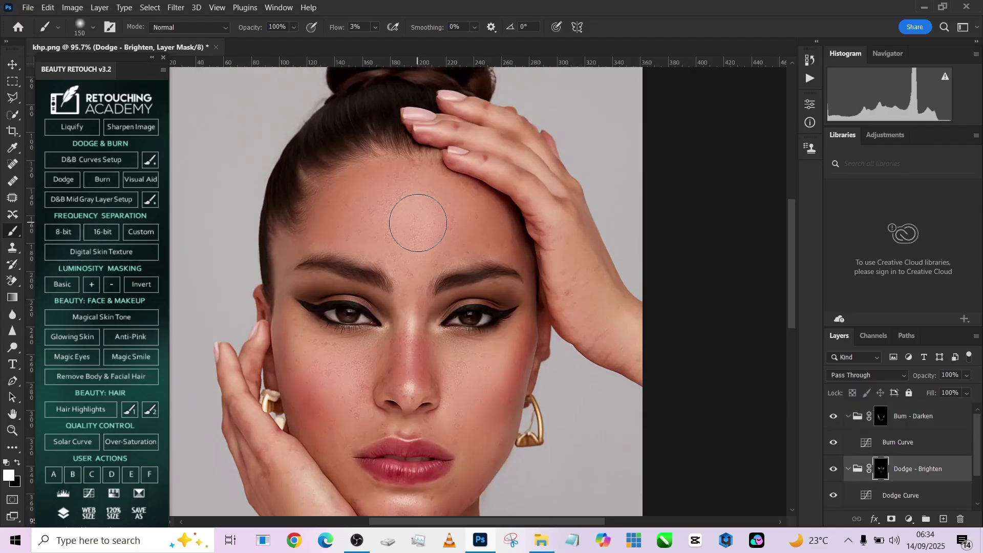
mouse_move(413, 217)
left_mouse_down()
mouse_move(434, 204)
mouse_move(412, 214)
mouse_move(415, 270)
mouse_move(433, 242)
mouse_move(401, 253)
mouse_move(384, 207)
mouse_move(448, 197)
mouse_move(435, 254)
mouse_move(441, 184)
mouse_move(366, 234)
mouse_move(453, 232)
mouse_move(461, 189)
left_mouse_up()
key("bracketleft")
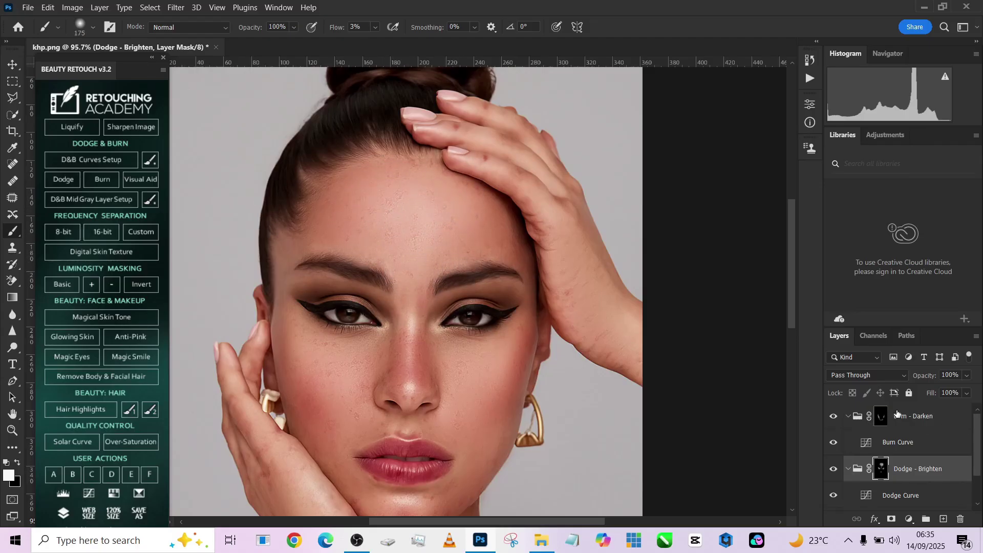
Darken the forehead edges along the hairline and temples on the Burn - Darken mask with a 100- to 125-pixel brush.
left_click(897, 416)
scroll(507, 317, "up", 2)
key("bracketleft")
key("bracketleft")
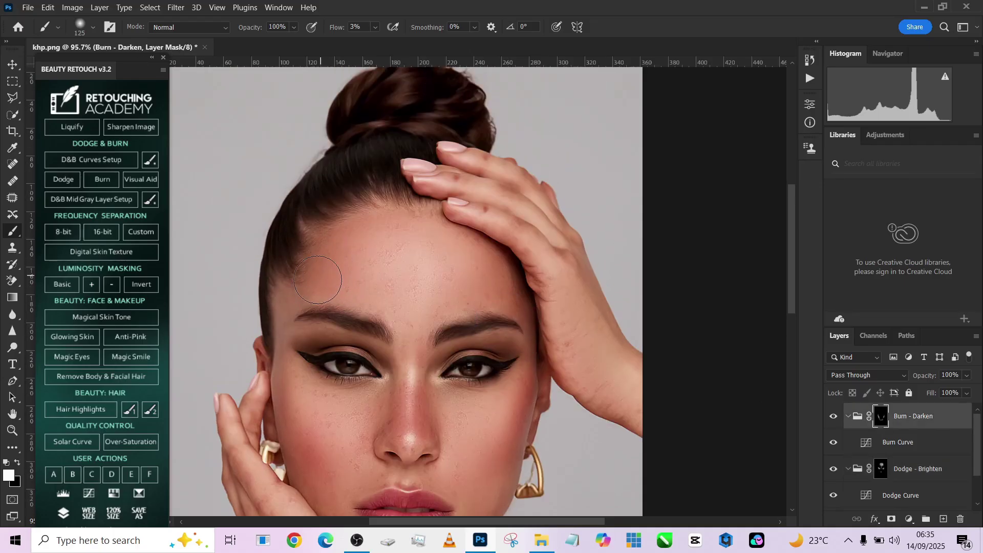
key("bracketright")
key("bracketleft")
key("bracketleft")
scroll(527, 287, "down", 2)
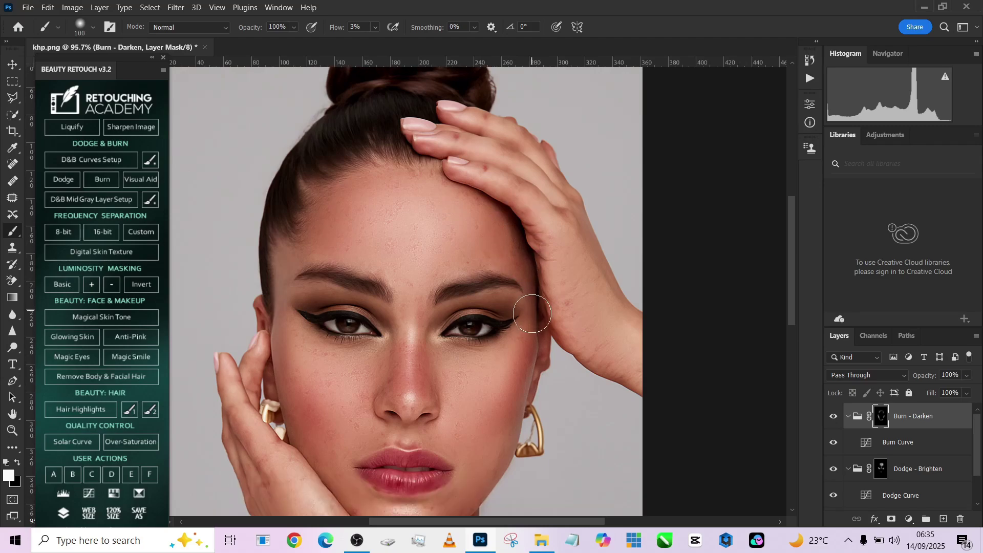
Reduce the brush to 90 pixels and darken the jawline on the Burn - Darken mask.
key("bracketleft")
scroll(522, 328, "down", 4)
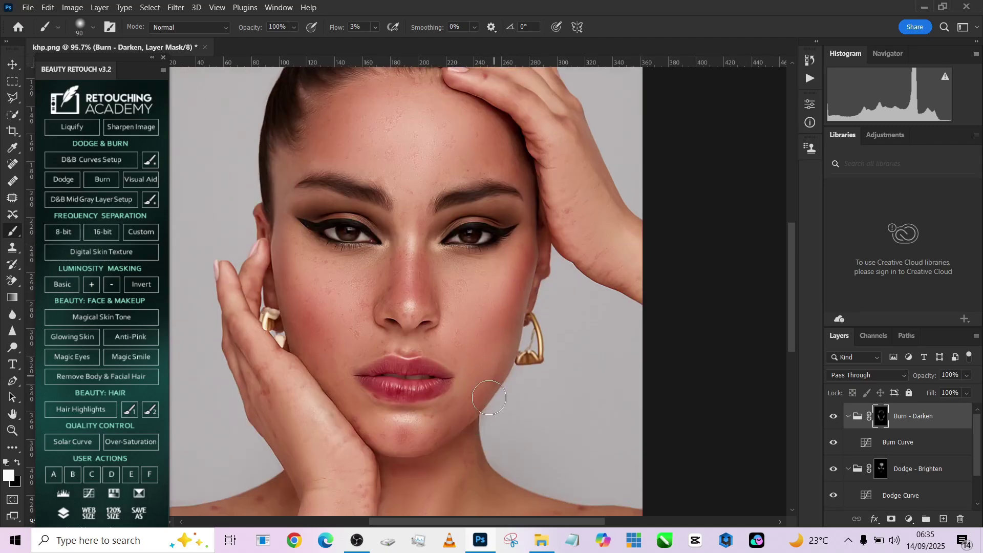
mouse_move(489, 398)
left_mouse_down()
mouse_move(424, 449)
mouse_move(361, 454)
mouse_move(284, 309)
mouse_move(280, 322)
mouse_move(316, 338)
mouse_move(288, 323)
mouse_move(308, 330)
mouse_move(271, 279)
mouse_move(289, 264)
mouse_move(287, 192)
mouse_move(315, 126)
mouse_move(366, 88)
left_mouse_up()
scroll(408, 136, "down", 3)
Contour the sides of the nose and the eyelid creases on the Burn - Darken mask with a 32-pixel brush.
scroll(424, 262, "up", 5)
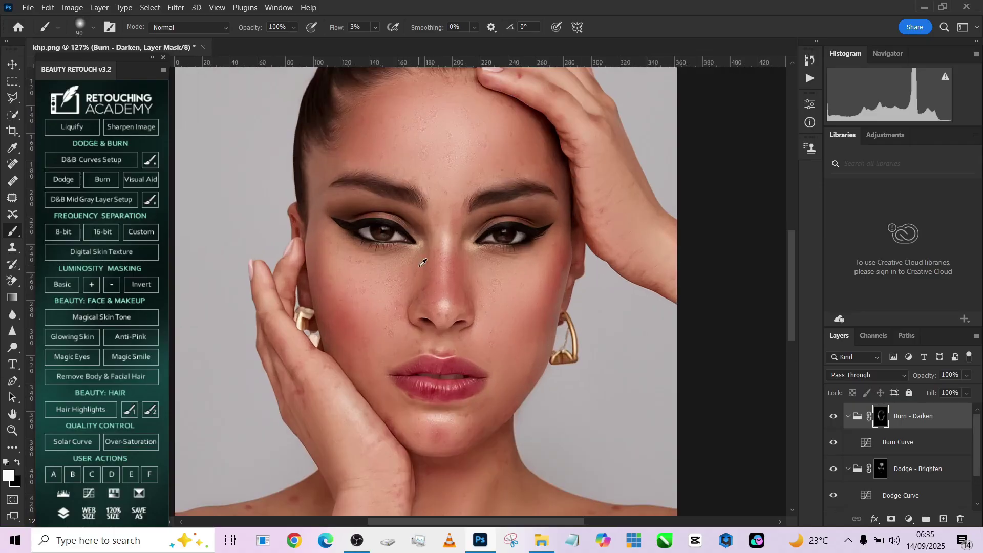
scroll(420, 266, "up", 1)
left_click_drag(450, 261, 420, 261)
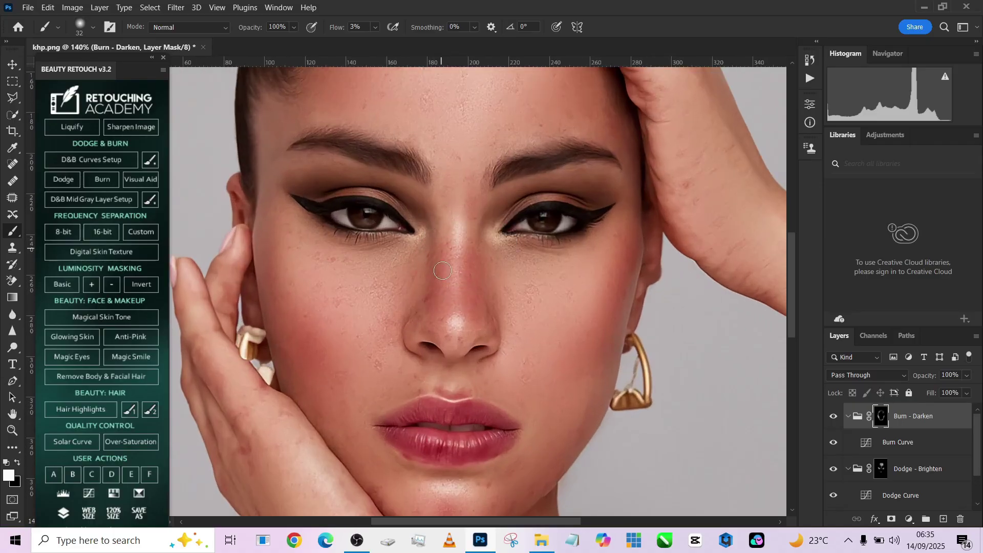
mouse_move(491, 219)
left_mouse_down()
mouse_move(478, 292)
mouse_move(476, 237)
left_mouse_up()
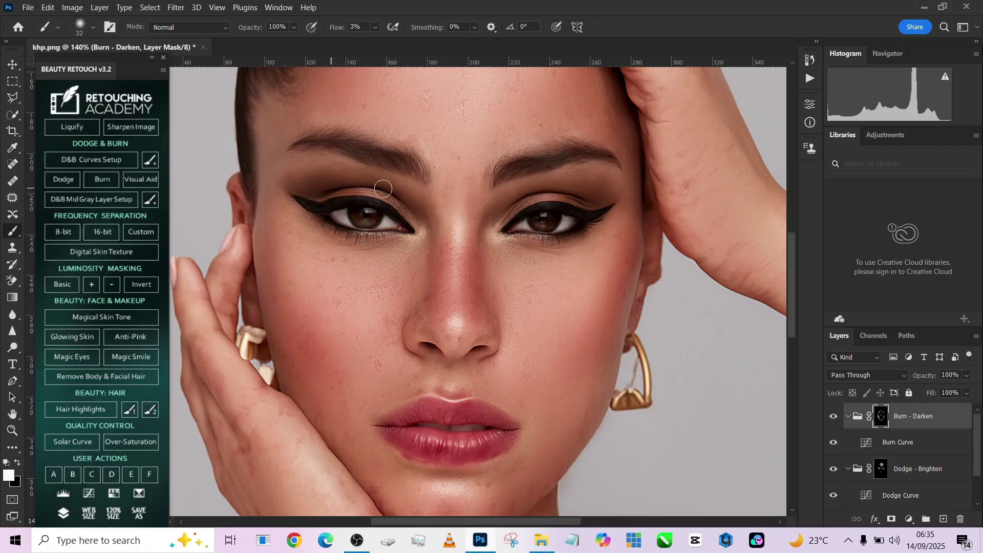
mouse_move(482, 195)
left_mouse_down()
mouse_move(517, 196)
mouse_move(497, 221)
mouse_move(528, 188)
mouse_move(597, 191)
mouse_move(569, 191)
left_mouse_up()
Brighten the brow bones beneath both eyebrows on the Dodge - Brighten mask with the 32-pixel brush.
left_click(885, 475)
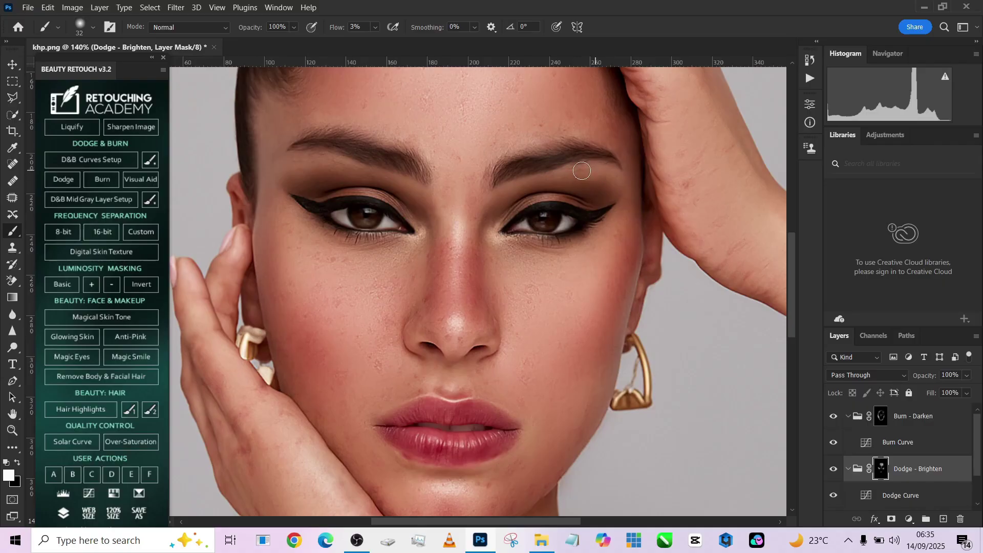
mouse_move(567, 171)
left_mouse_down()
mouse_move(609, 192)
mouse_move(566, 172)
left_mouse_up()
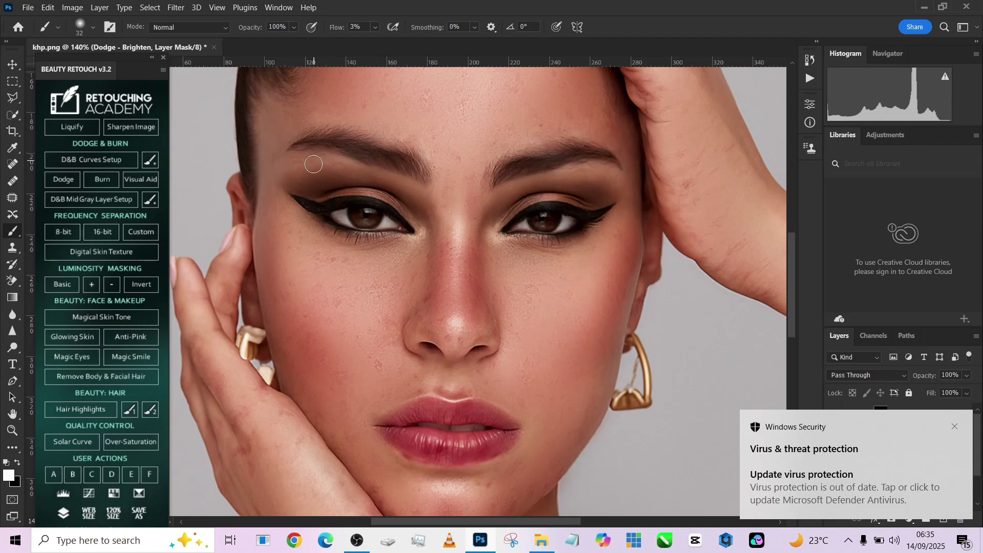
scroll(390, 205, "down", 5)
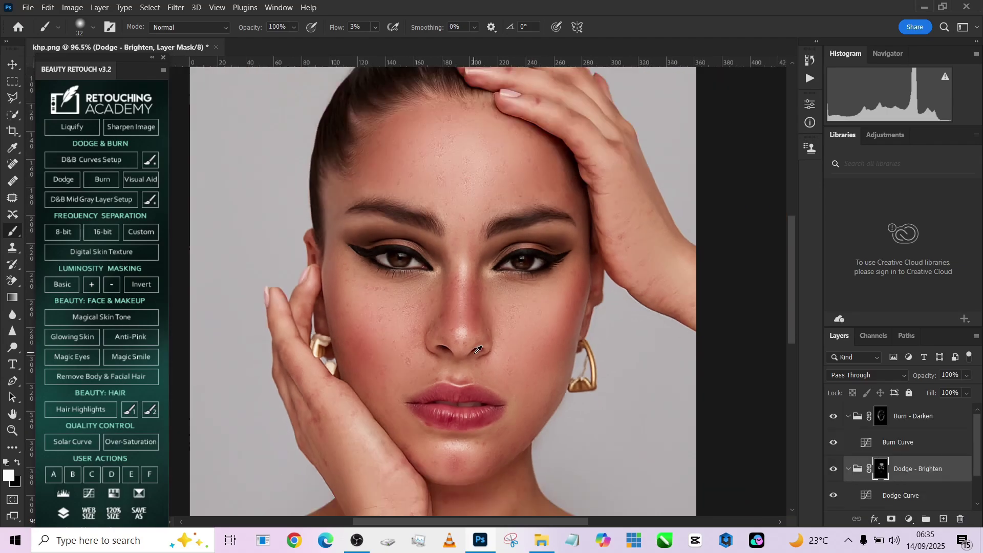
Brighten the highlights on the lips on the Dodge - Brighten mask with an 18-pixel brush.
scroll(482, 418, "up", 5)
scroll(479, 418, "up", 2)
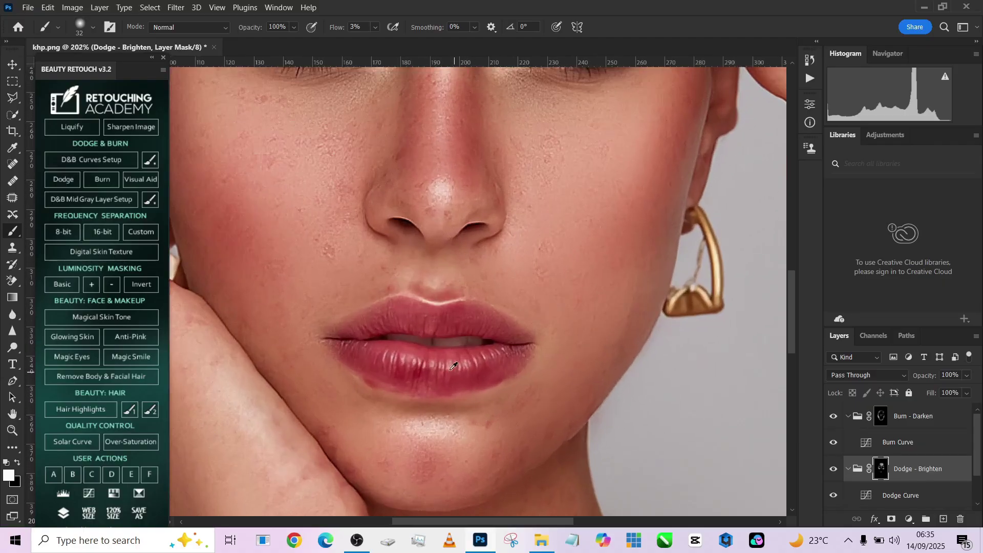
right_click(447, 368, "alt")
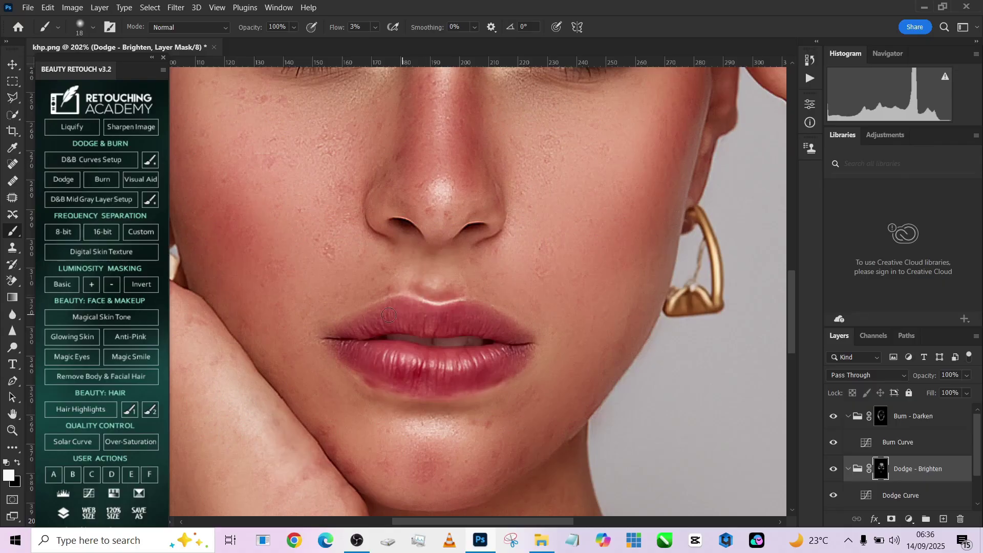
Darken the shadow areas of the lips on the Burn - Darken mask with a 26-pixel brush.
left_click(881, 418)
key("bracketright")
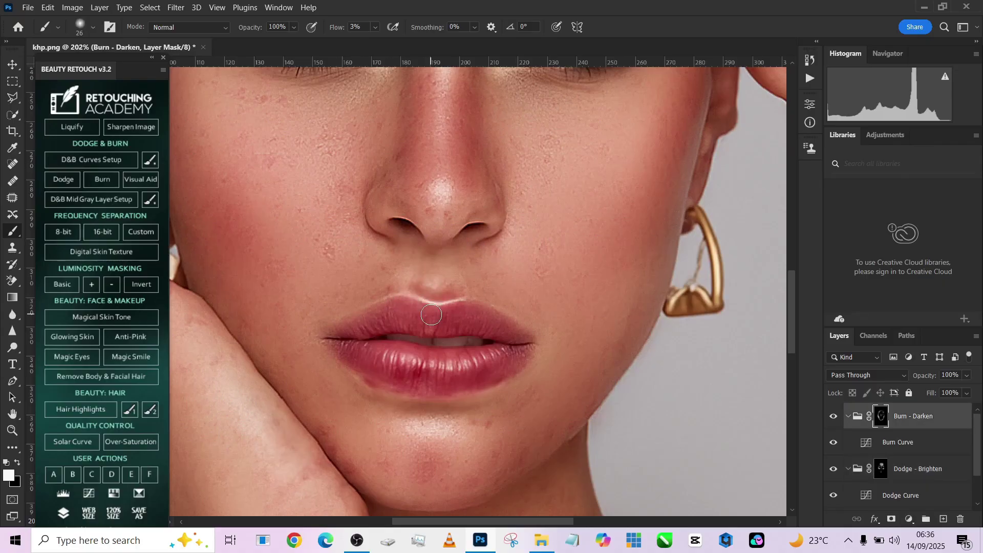
mouse_move(408, 328)
left_mouse_down()
mouse_move(505, 329)
mouse_move(495, 367)
mouse_move(446, 383)
mouse_move(399, 379)
mouse_move(345, 349)
mouse_move(378, 369)
mouse_move(406, 348)
mouse_move(501, 346)
left_mouse_up()
Brighten the collarbones, shoulders and neck on the Dodge - Brighten mask with a 73-pixel brush.
scroll(460, 324, "down", 8)
left_click_drag(504, 236, 516, 133)
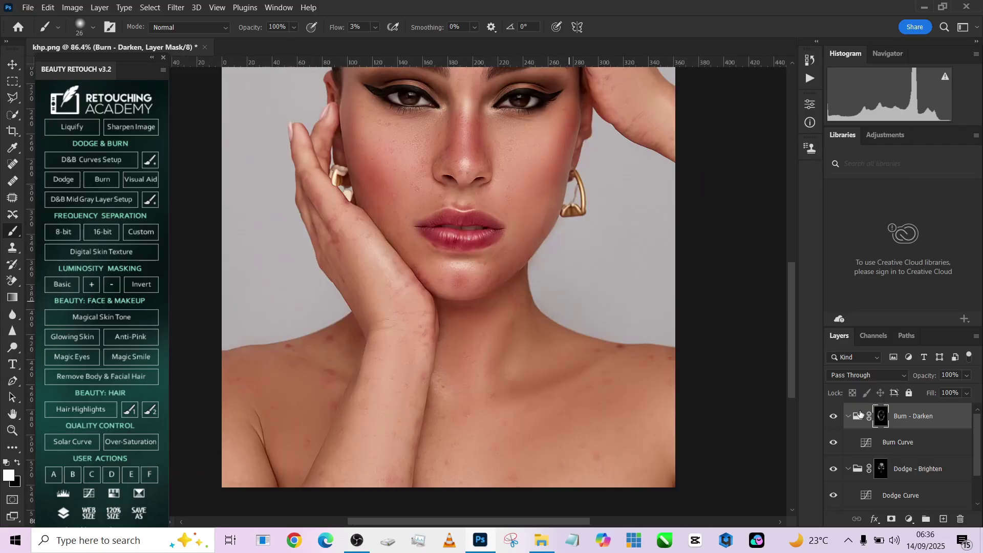
left_click(882, 468)
right_click(535, 387, "alt")
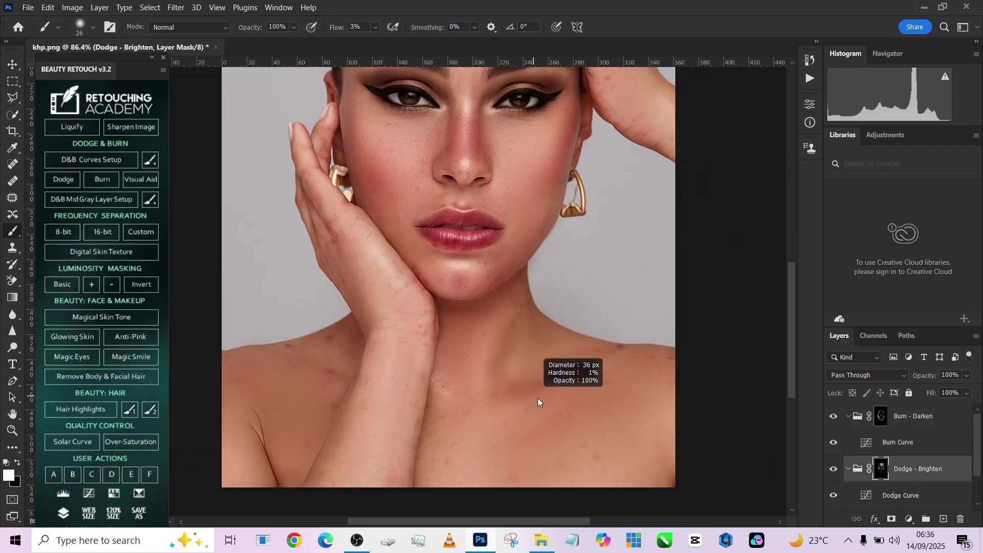
right_click(599, 374, "alt")
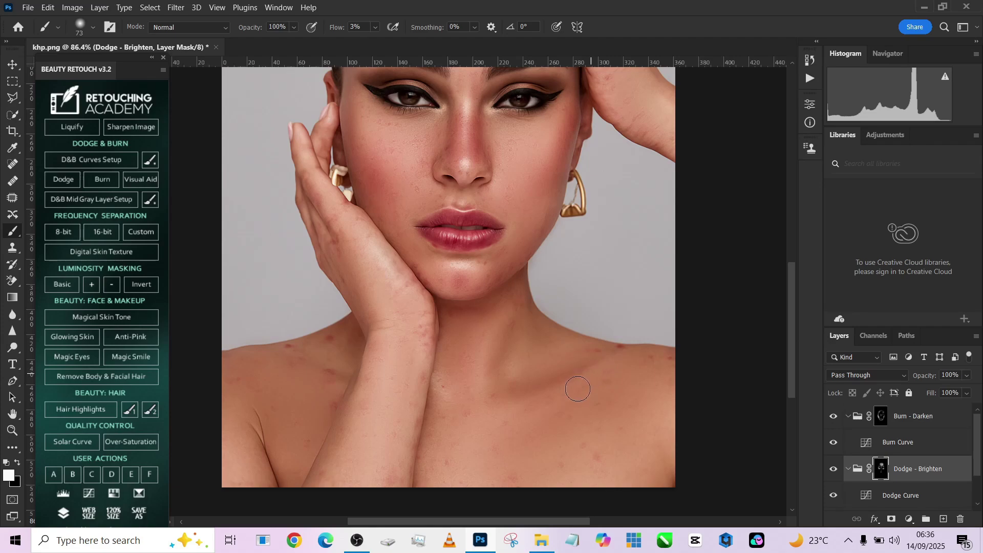
mouse_move(524, 404)
left_mouse_down()
mouse_move(499, 413)
mouse_move(607, 372)
mouse_move(599, 373)
mouse_move(611, 356)
mouse_move(489, 408)
left_mouse_up()
mouse_move(301, 368)
left_mouse_down()
mouse_move(338, 382)
mouse_move(301, 371)
left_mouse_up()
mouse_move(497, 329)
left_mouse_down()
mouse_move(474, 403)
mouse_move(524, 345)
mouse_move(511, 373)
mouse_move(423, 381)
mouse_move(446, 396)
left_mouse_up()
Shade the neck, chest and outer shoulders on the Burn - Darken mask with a 127- to 176-pixel brush.
scroll(503, 367, "down", 4)
right_click(493, 433, "alt")
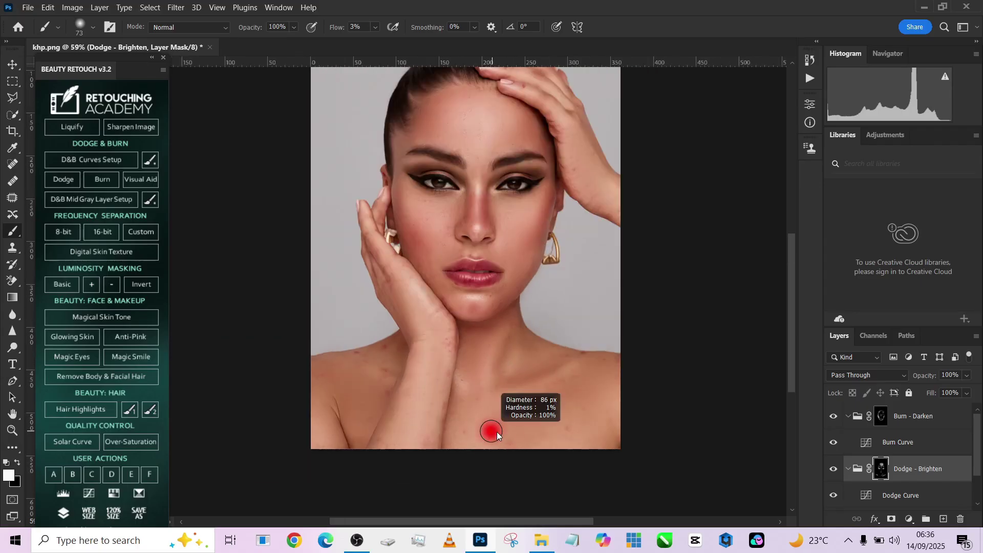
left_click(879, 417)
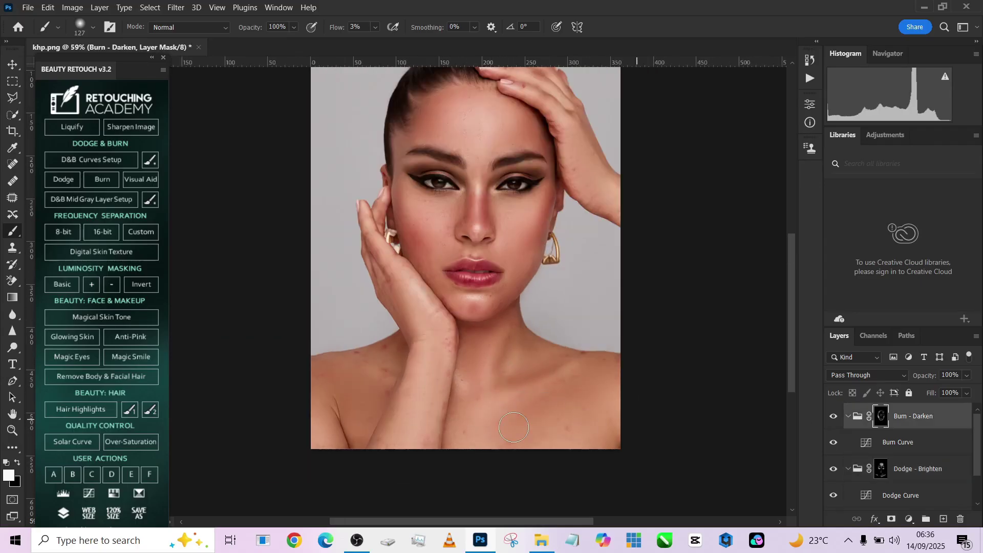
left_click_drag(512, 372, 488, 360)
left_click_drag(496, 437, 510, 436)
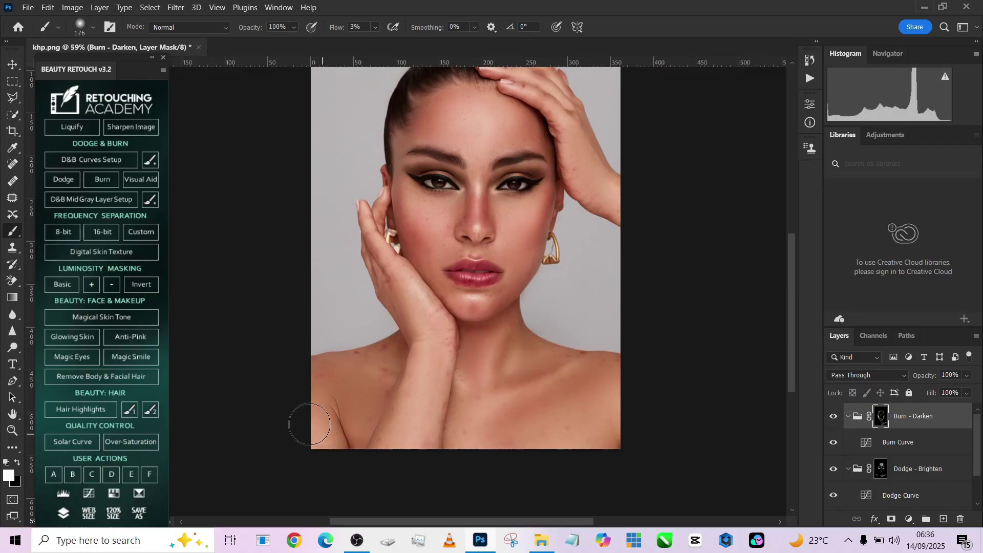
Brighten the raised forearm and wrist on the Dodge - Brighten mask with a 127-pixel brush.
left_click(881, 467)
left_click_drag(424, 440, 412, 441)
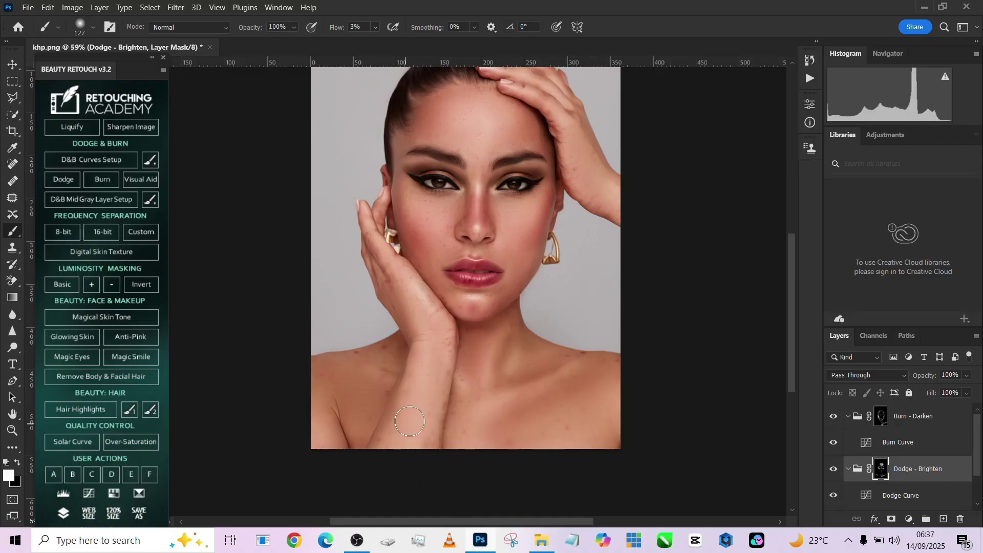
left_click_drag(432, 344, 425, 344)
Set the brush to 136 pixels and deepen the outer edges of the face on the Burn - Darken mask.
scroll(483, 297, "up", 1)
left_click_drag(503, 299, 514, 299)
left_click(921, 412)
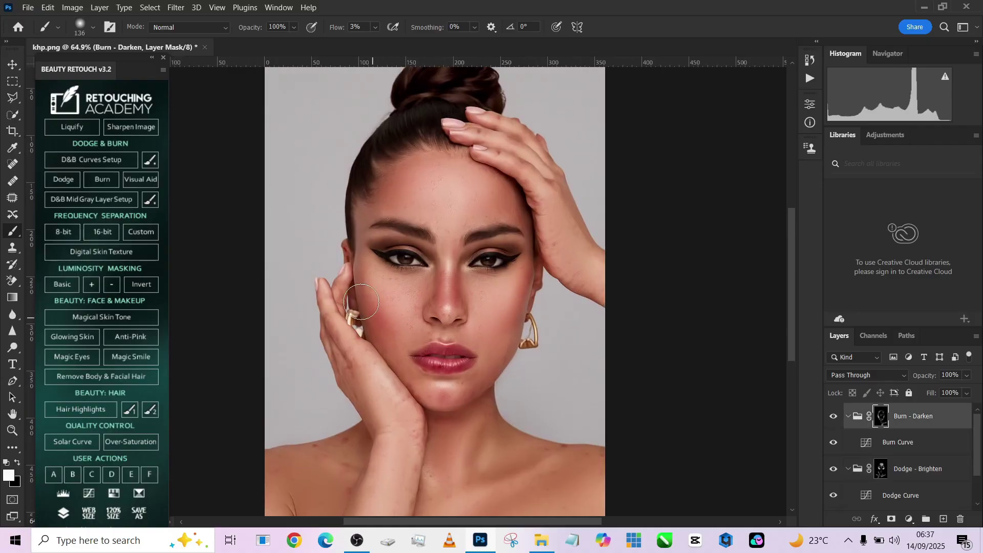
scroll(495, 183, "down", 1)
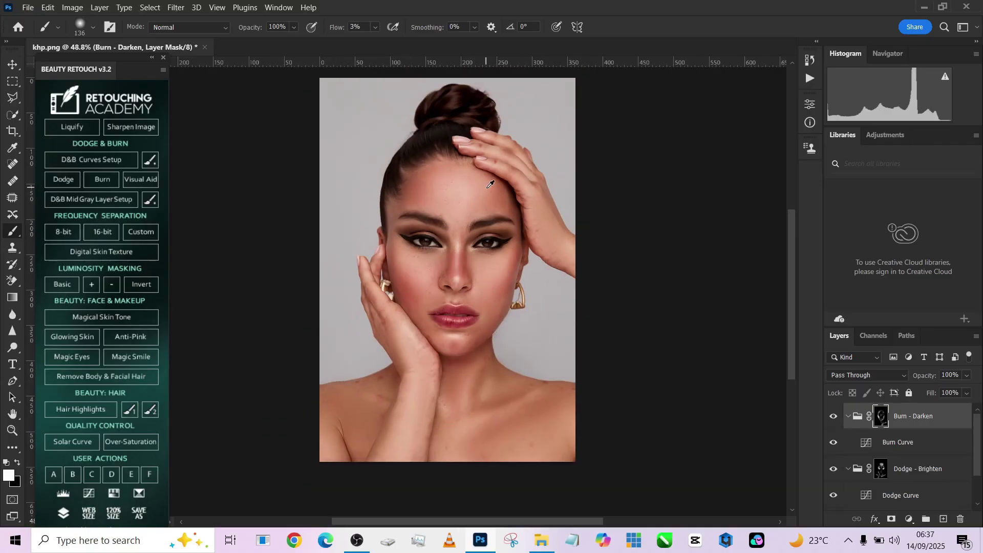
Show the FS via Apply Image 8-bit group and combine the Burn - Darken and Dodge - Brighten groups into one group.
scroll(850, 478, "down", 2)
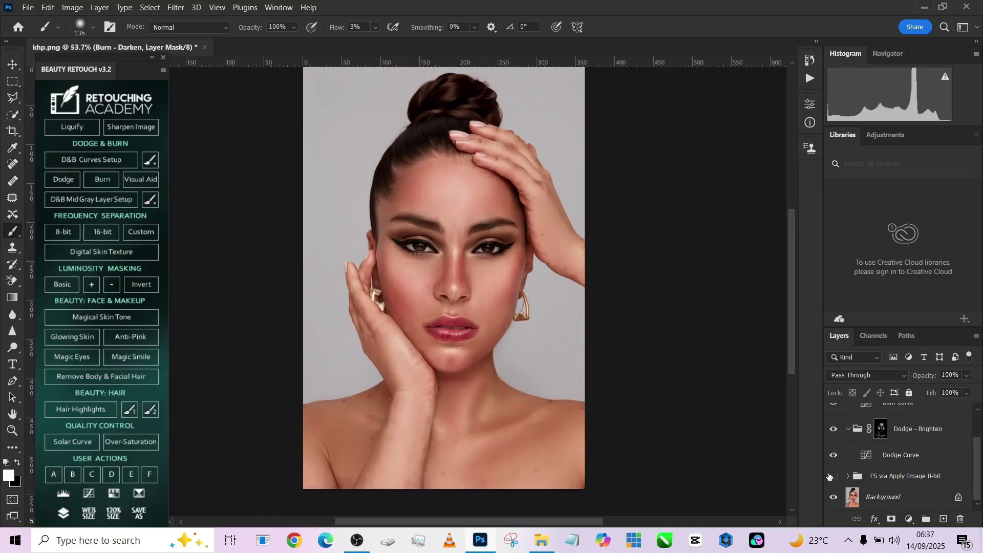
left_click(834, 479)
scroll(876, 433, "up", 2)
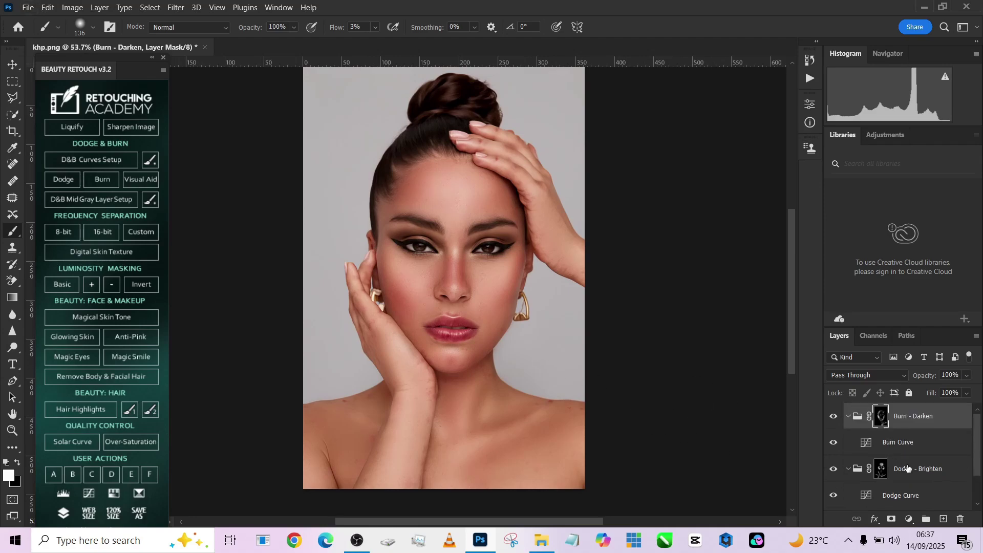
left_click(950, 475, "shift")
key("ctrl+g")
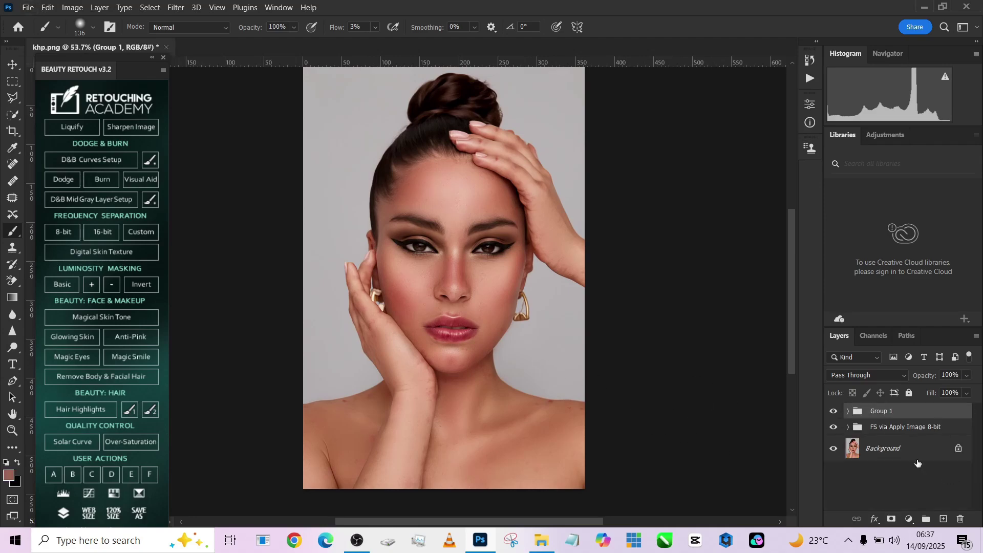
Compare the portrait with the combined dodge and burn group hidden and shown.
left_click(836, 411)
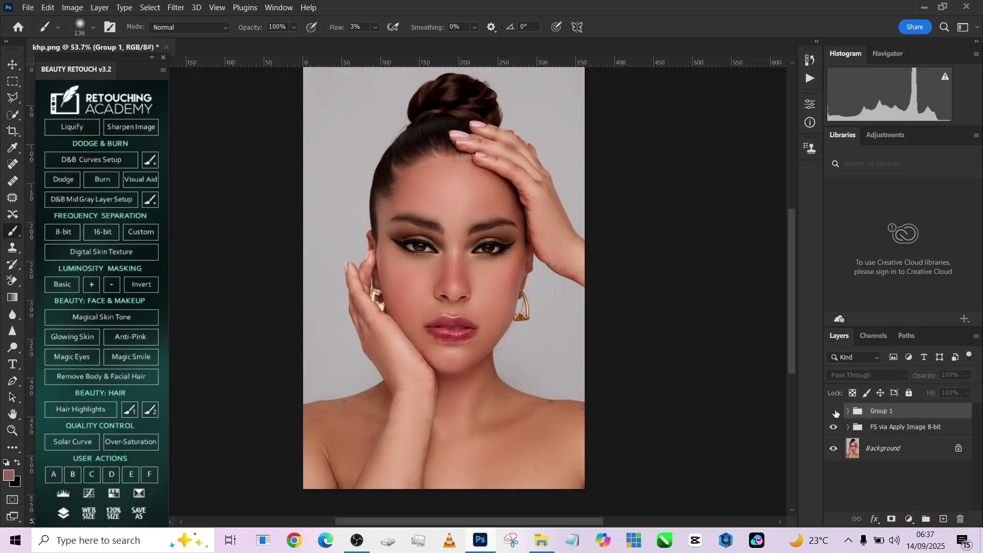
left_click(835, 412)
left_click(836, 412)
left_click(835, 412)
Lower the opacity of Group 1 to 88% and flatten the image into the Background layer.
left_click(968, 377)
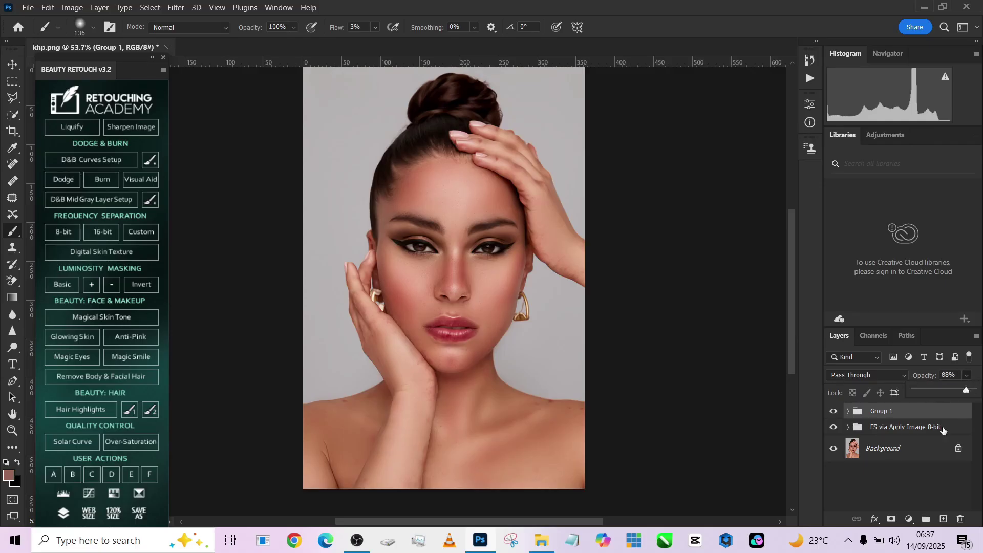
left_click_drag(526, 417, 490, 415)
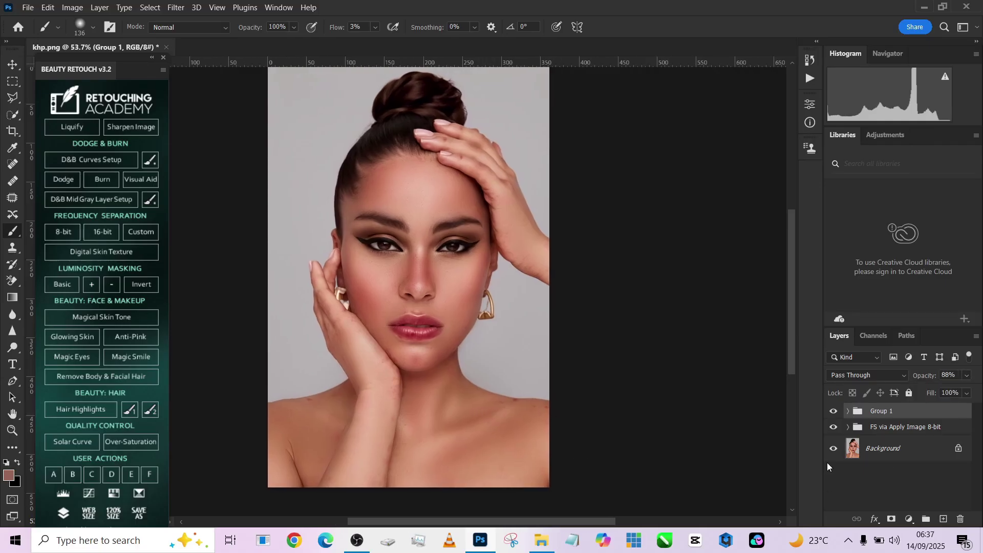
right_click(883, 459)
left_click(894, 425)
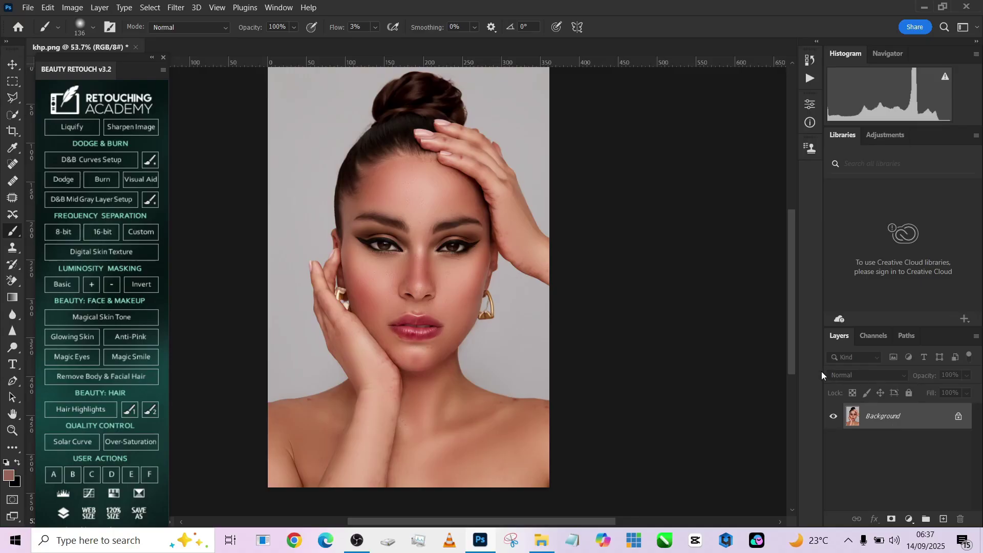
Select the woman with the Quick Selection tool and invert the selection to cover the grey backdrop.
left_click(13, 121)
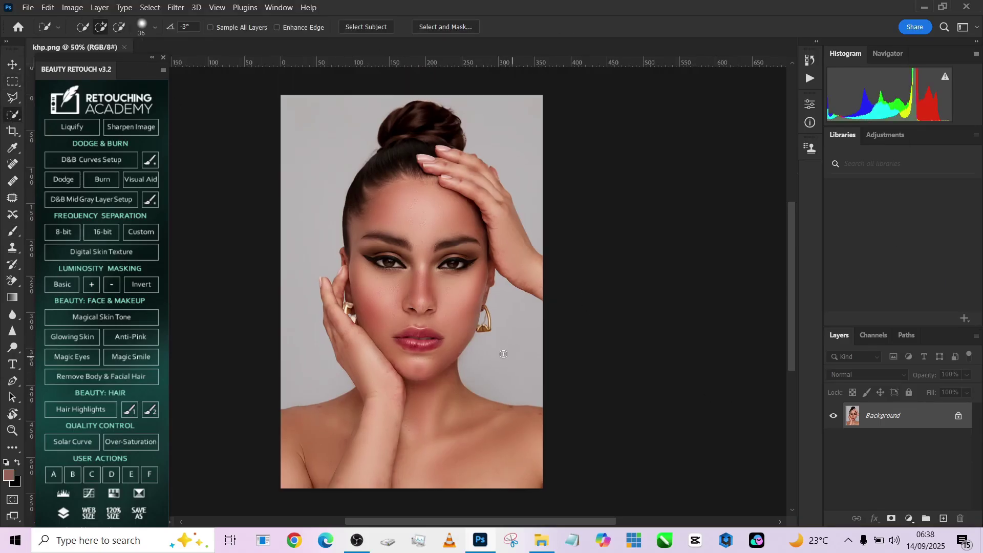
scroll(504, 354, "up", 1)
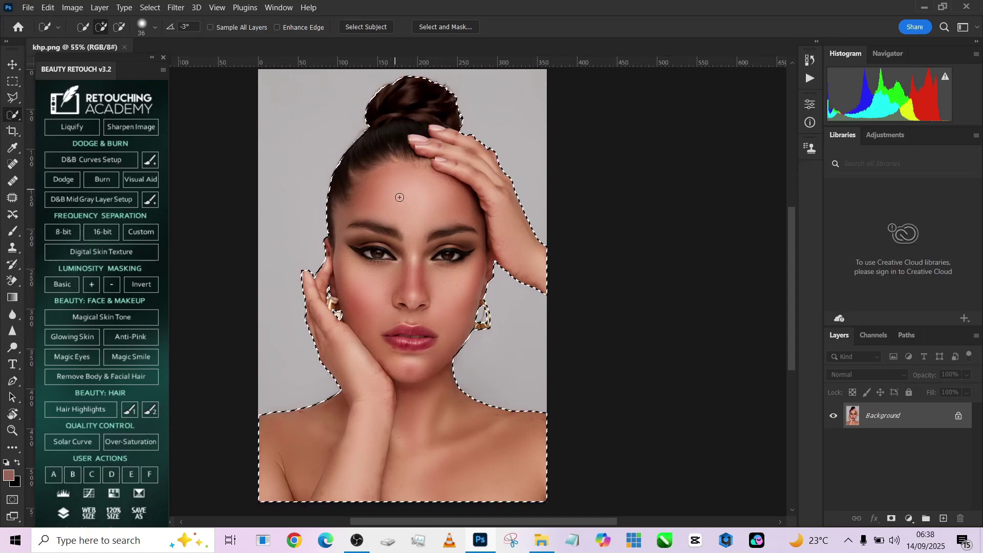
right_click(410, 309)
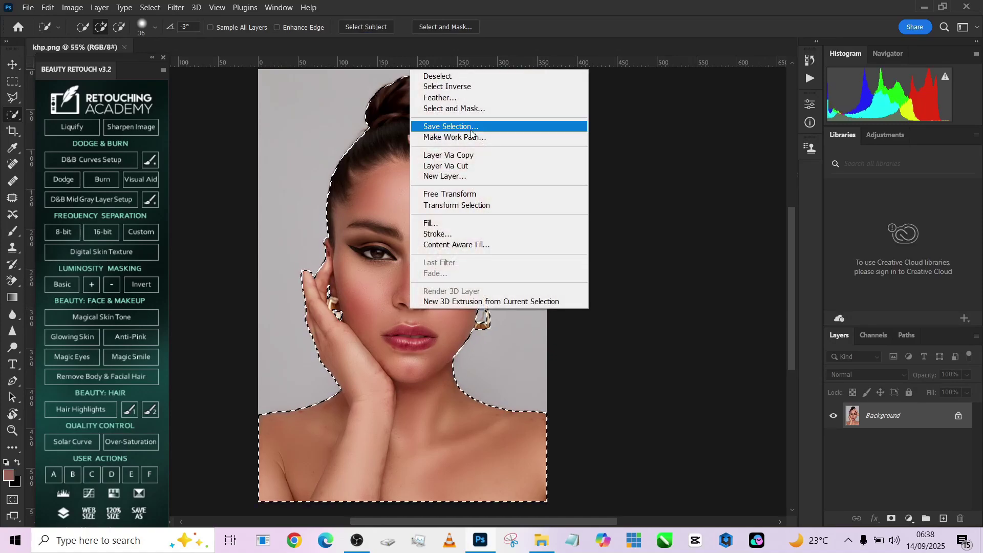
left_click(470, 87)
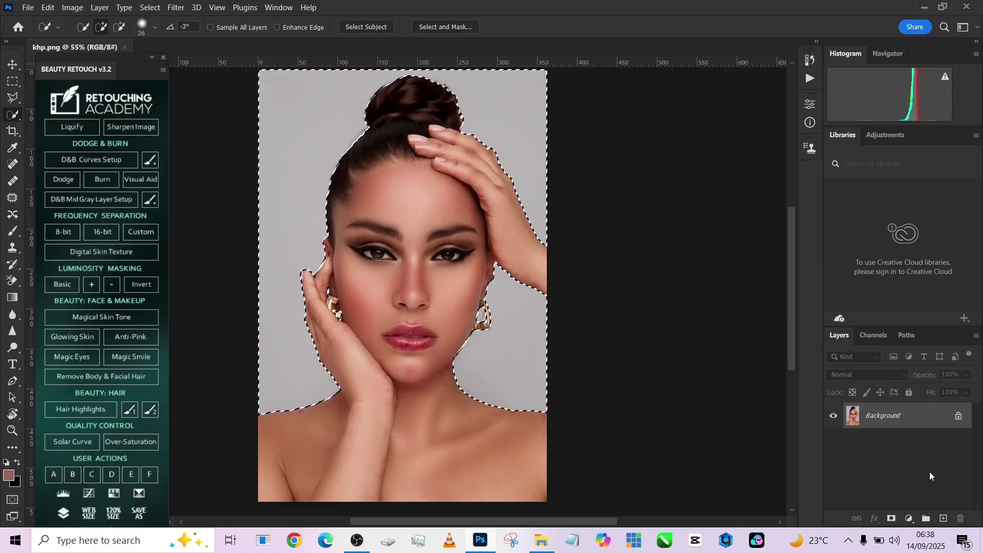
Cut the backdrop from a duplicate of the Background layer onto its own layer, placed beneath the duplicate.
left_click_drag(884, 416, 943, 517)
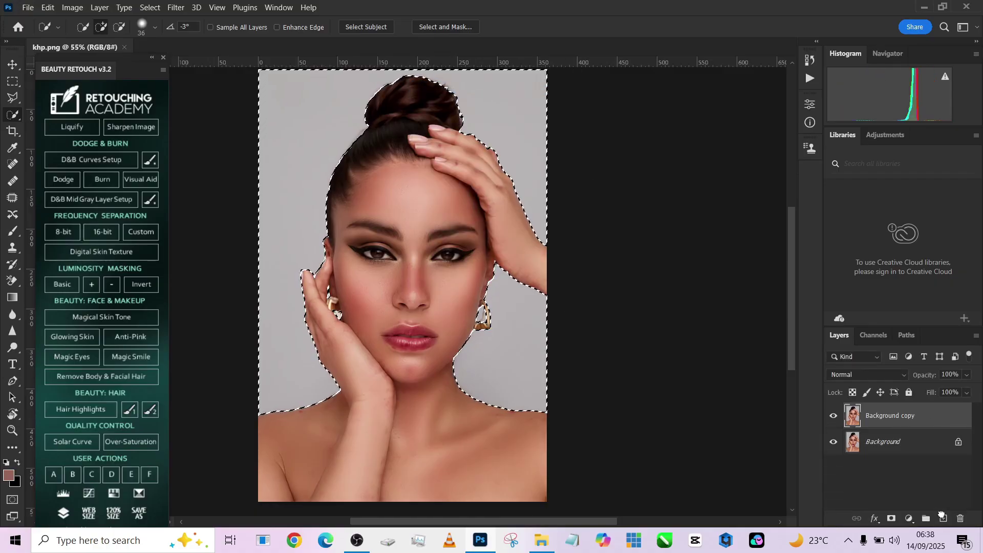
right_click(475, 306)
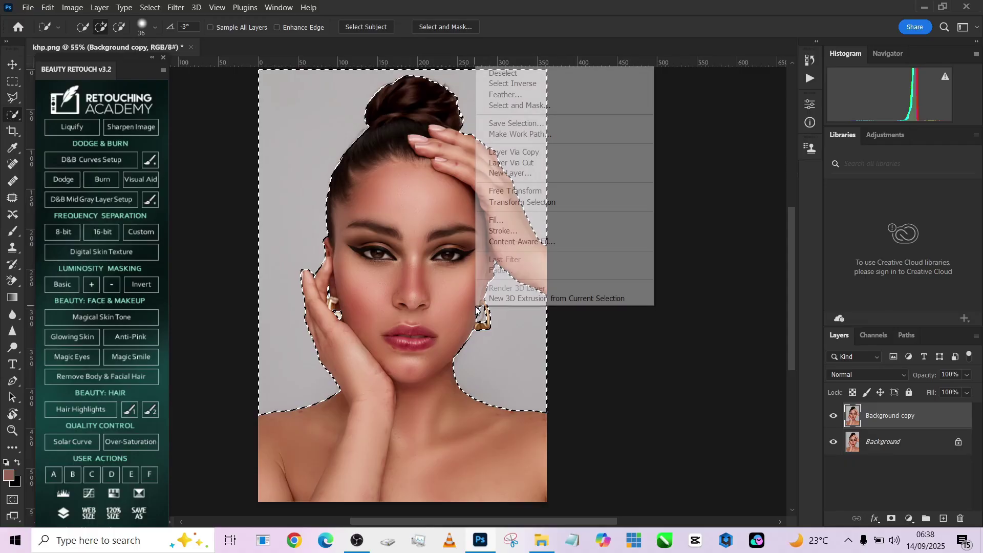
left_click(521, 163)
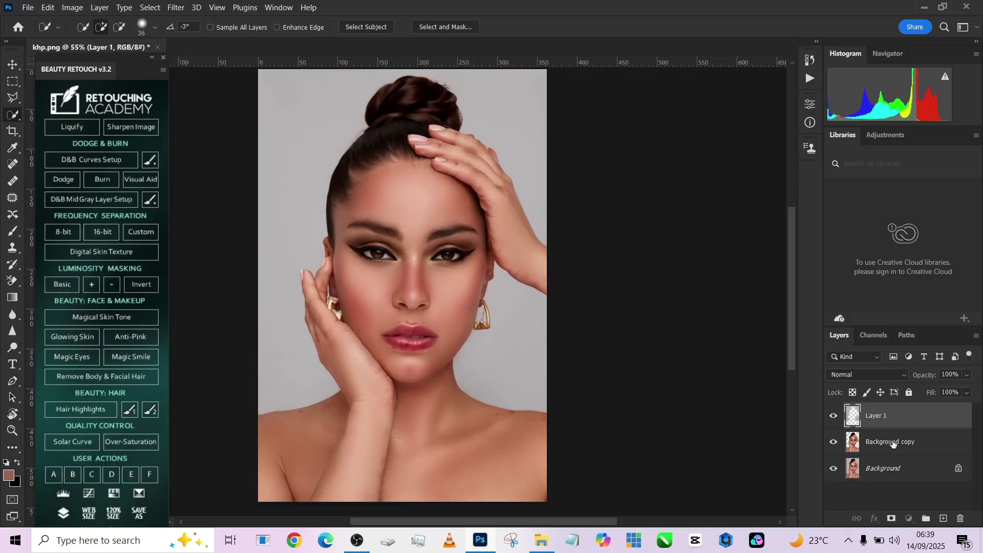
left_click_drag(891, 441, 887, 411)
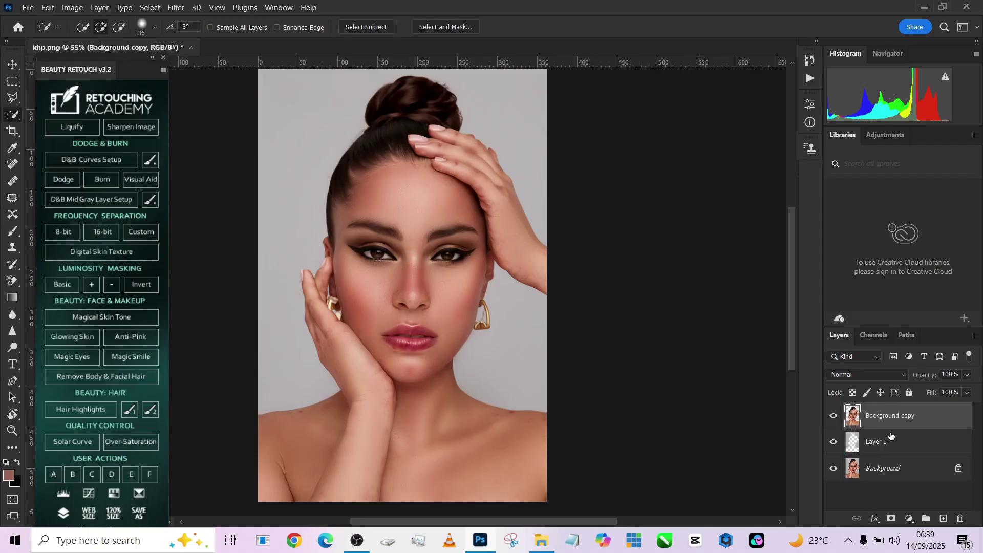
Add a Solid Color fill layer, hide it, and set its colour to skin tone d89d7e sampled from the chest.
left_click(909, 519)
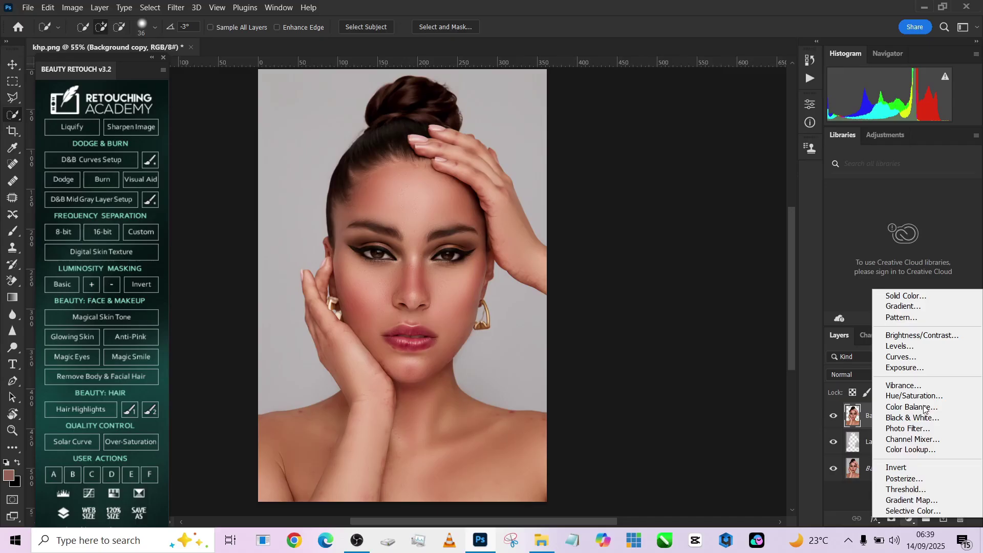
left_click(896, 297)
left_click(859, 107)
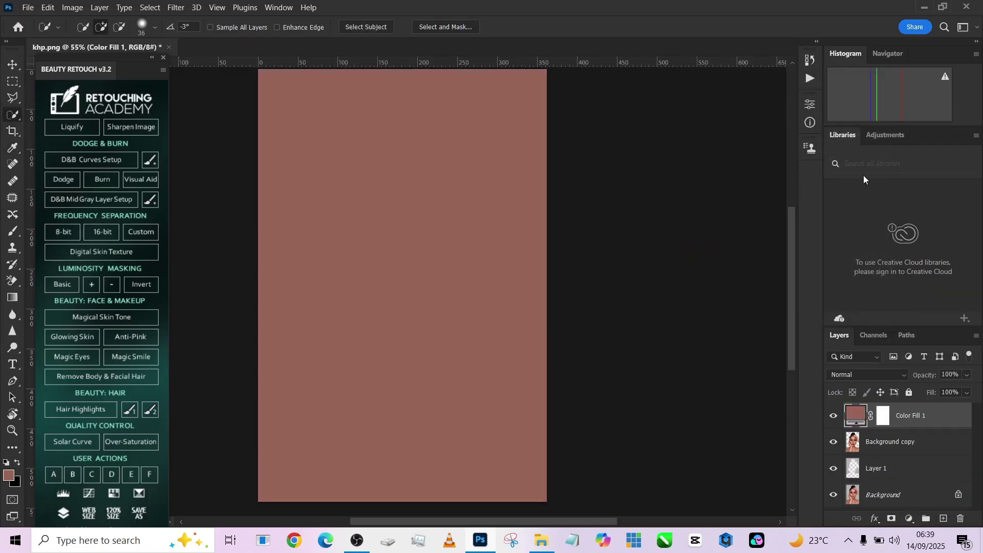
left_click(833, 418)
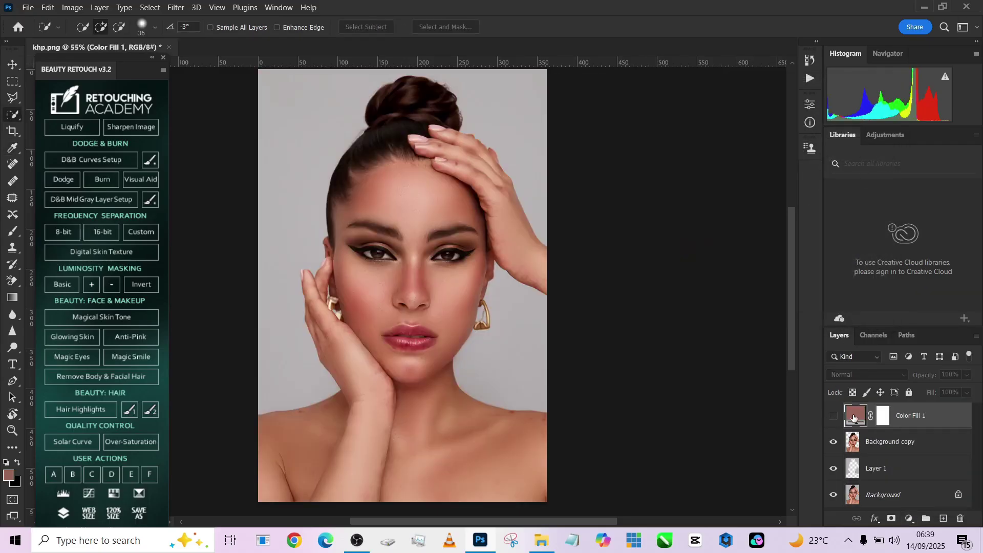
double_click(854, 417)
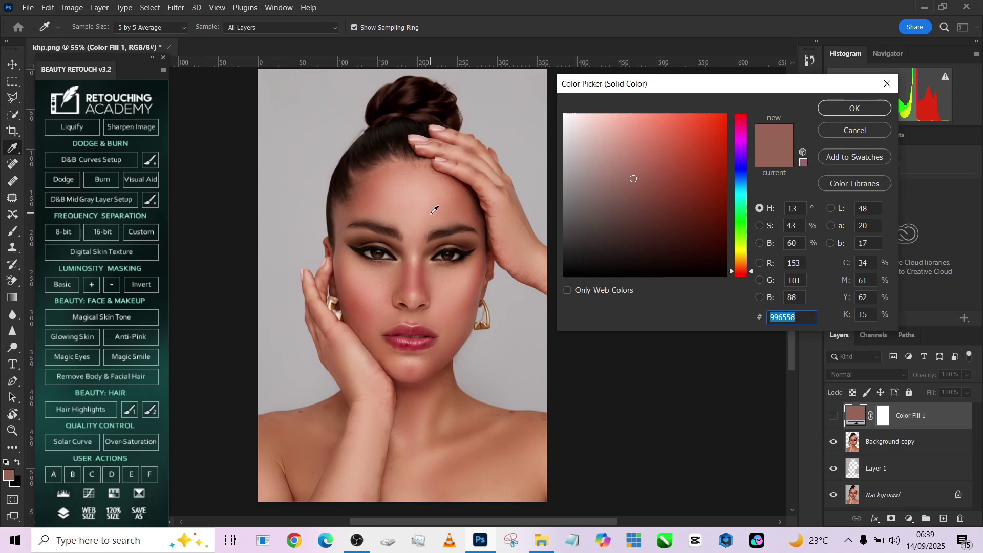
left_click(428, 455)
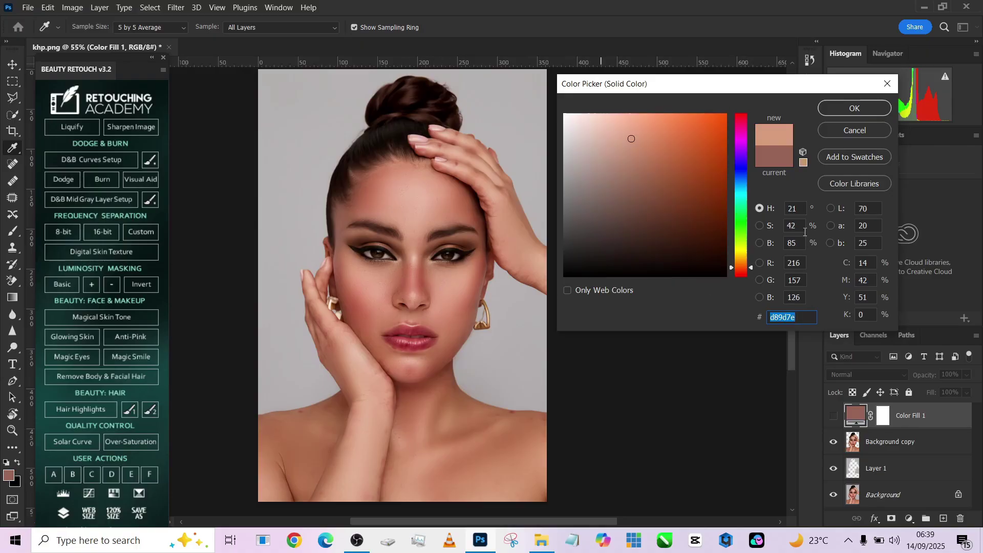
left_click(848, 112)
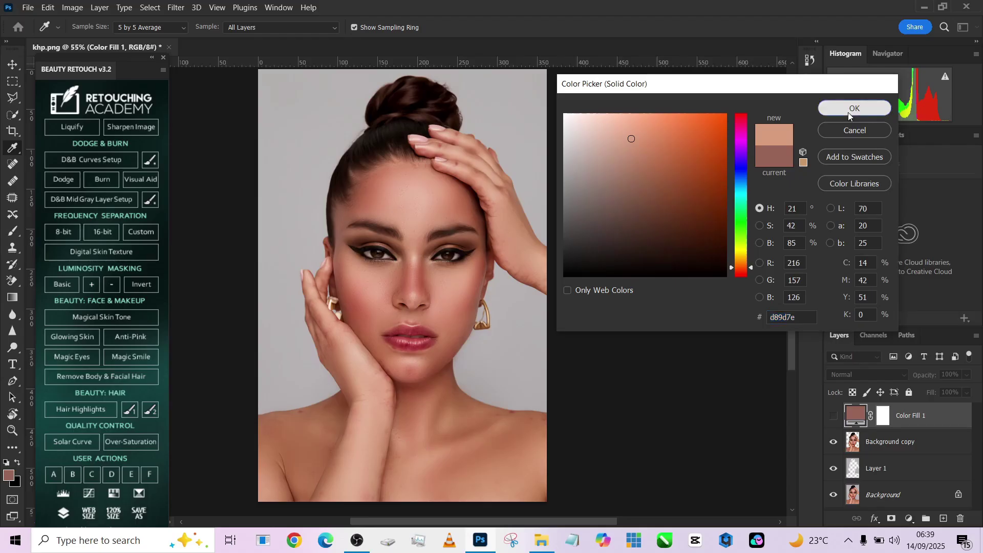
Duplicate the Background copy layer and add a layer mask to the duplicate.
left_click(881, 444)
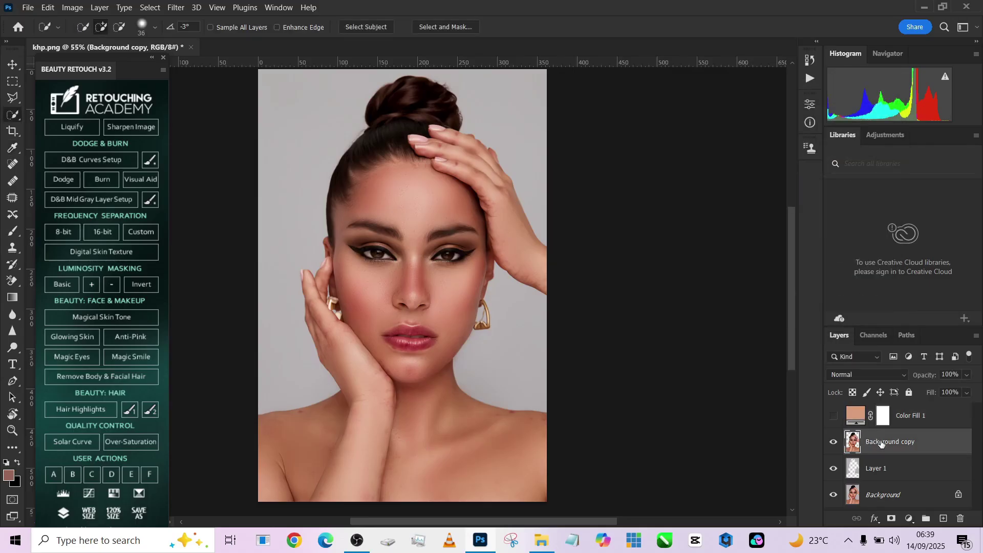
key("ctrl+j")
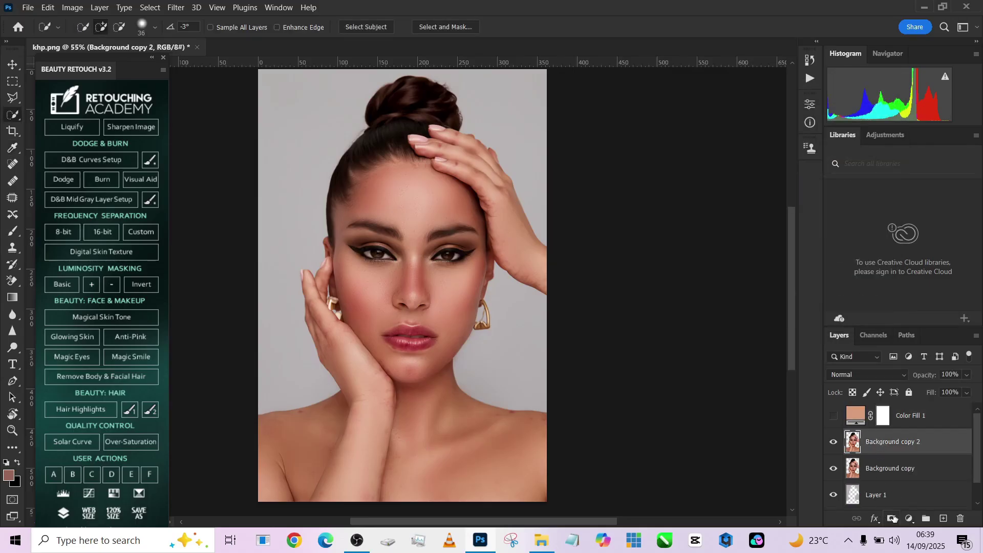
left_click(892, 518)
Limit the Background copy 2 mask to the skin with Color Range, sampling light and shaded tones across the face at a Fuzziness of 10.
left_click(150, 7)
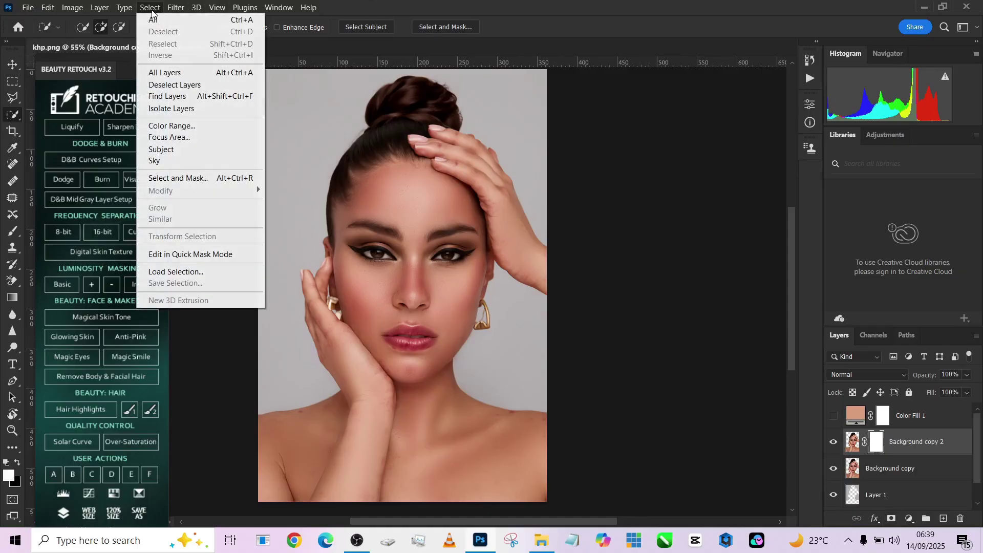
left_click(171, 127)
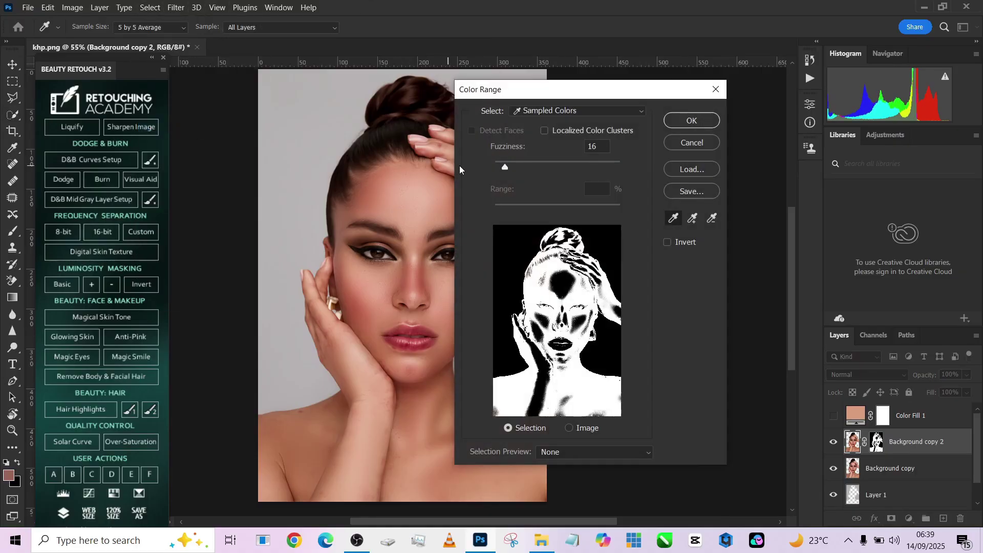
left_click(394, 192)
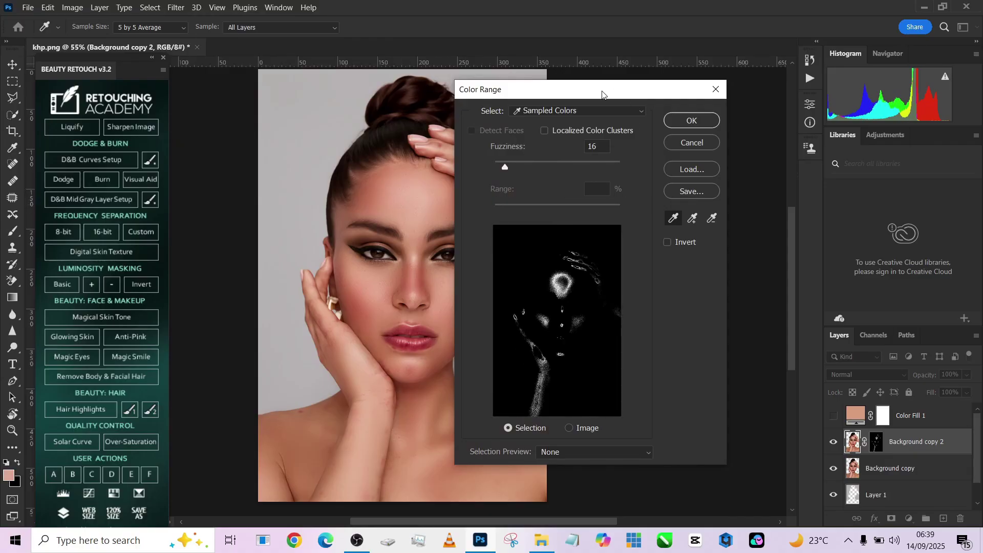
left_click_drag(602, 94, 644, 94)
left_click(426, 202)
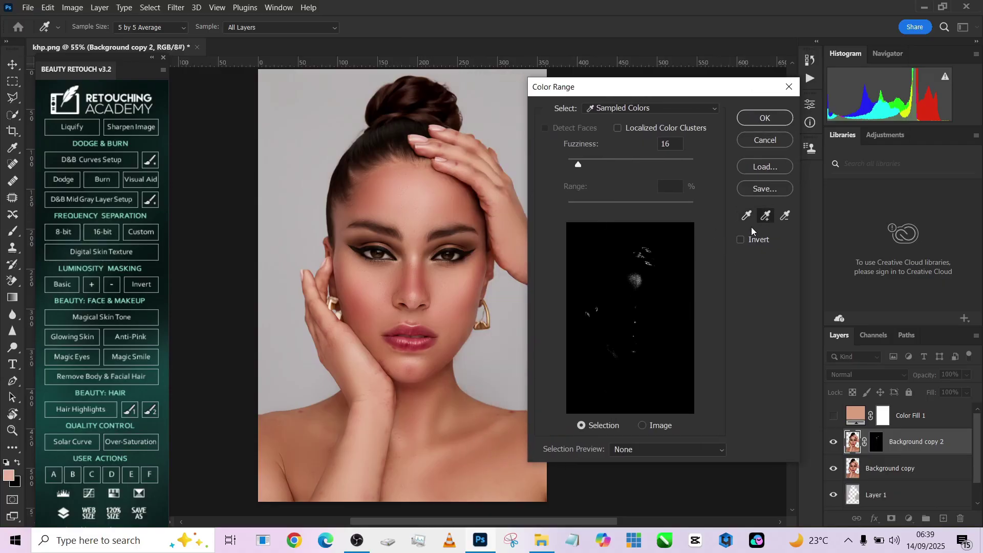
left_click(451, 285)
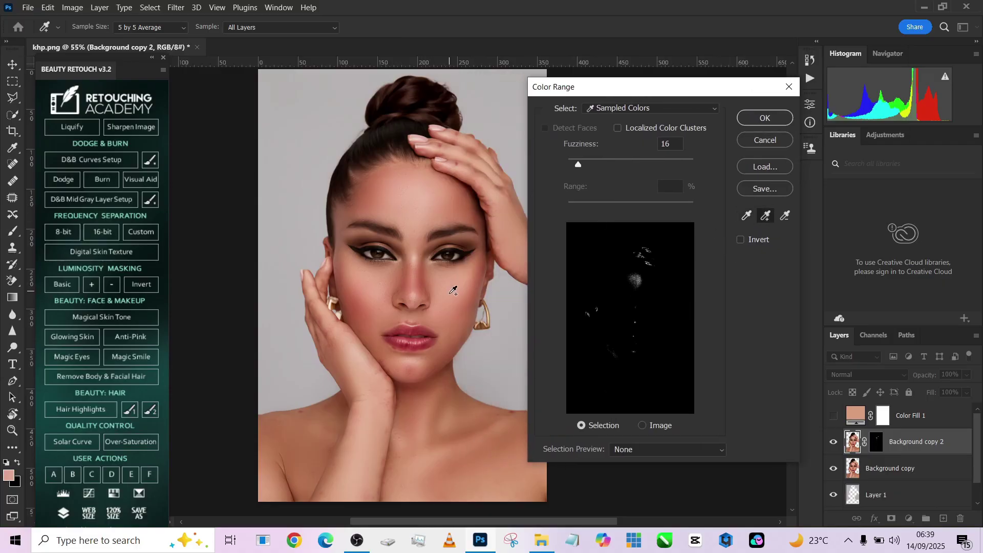
left_click(459, 210)
left_click(389, 211)
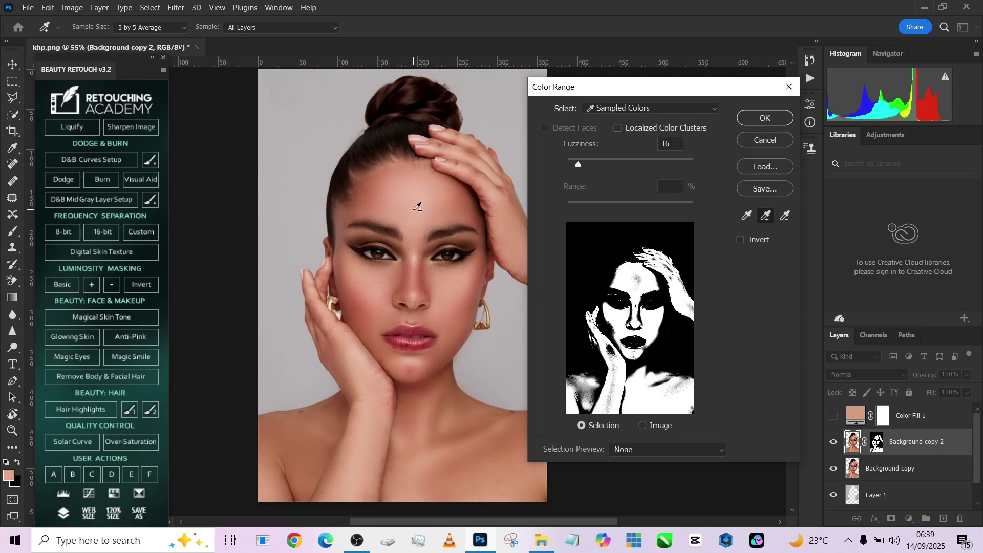
left_click(370, 198)
left_click(360, 320)
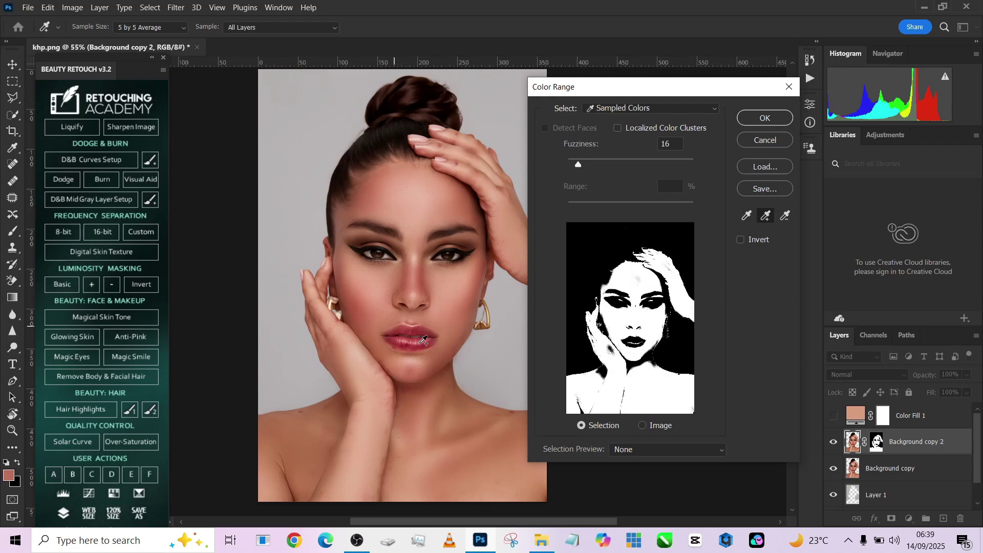
left_click(449, 355)
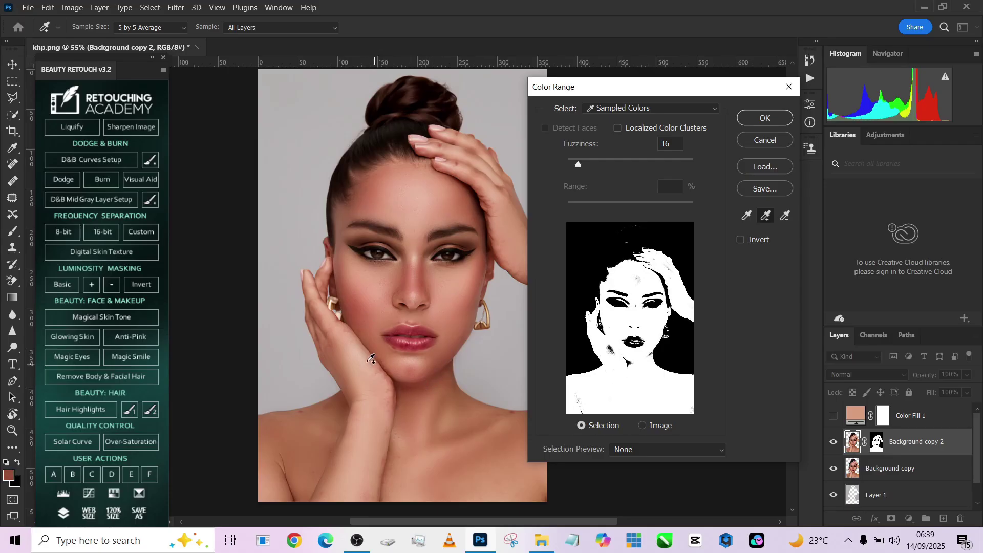
left_click(354, 352)
left_click(403, 386)
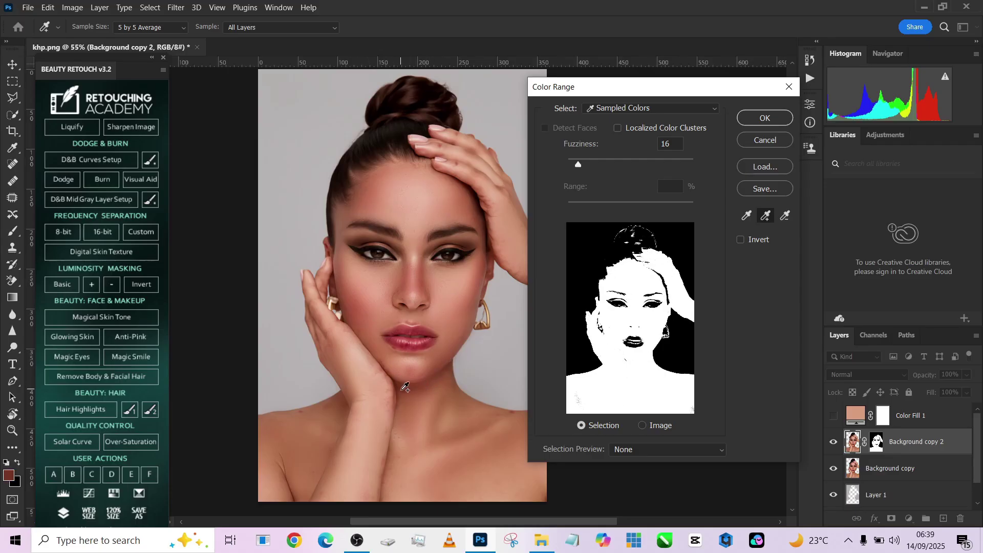
left_click(460, 209)
left_click(574, 163)
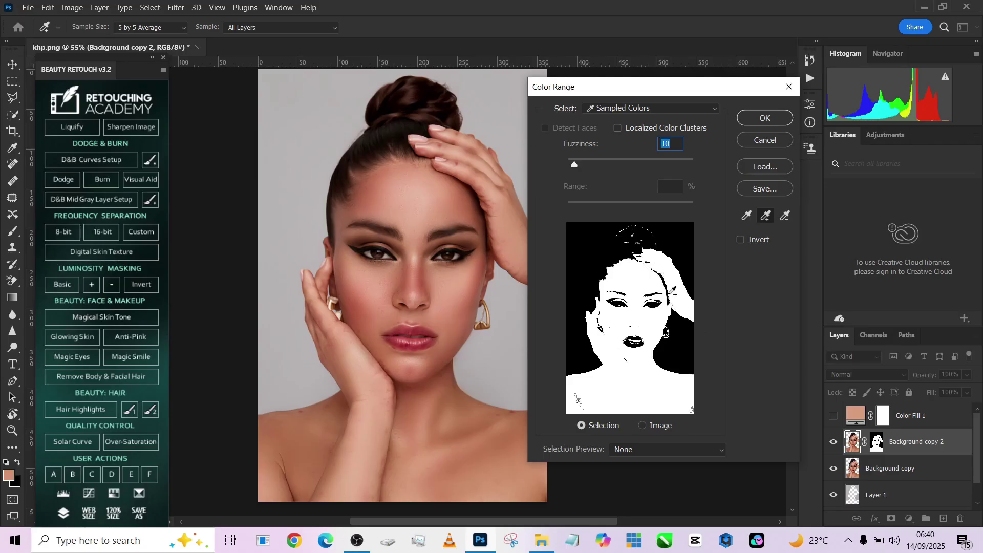
left_click(765, 117)
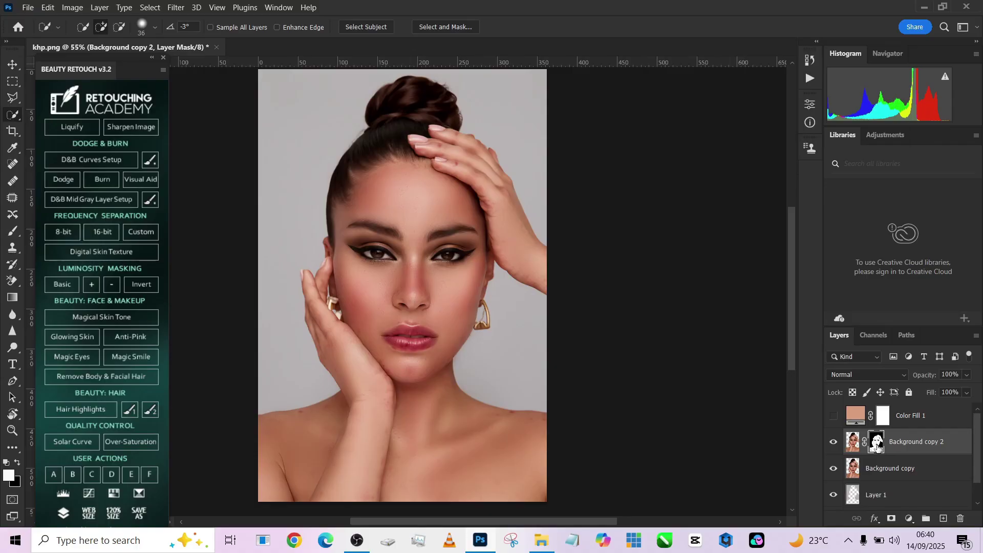
Transfer the skin mask to the Color Fill 1 layer, show that layer, and delete Background copy 2.
left_click_drag(877, 443, 883, 416)
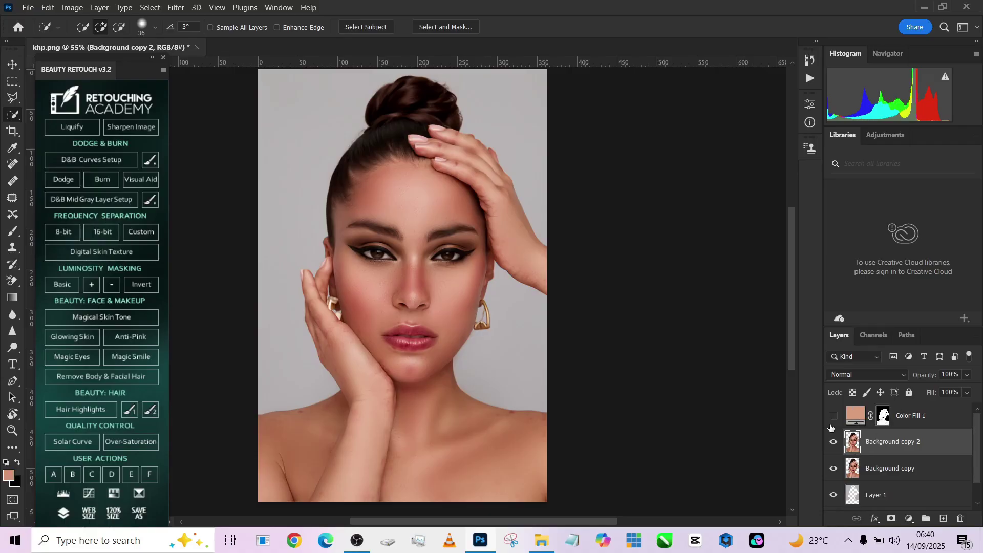
left_click(834, 415)
left_click_drag(954, 439, 962, 519)
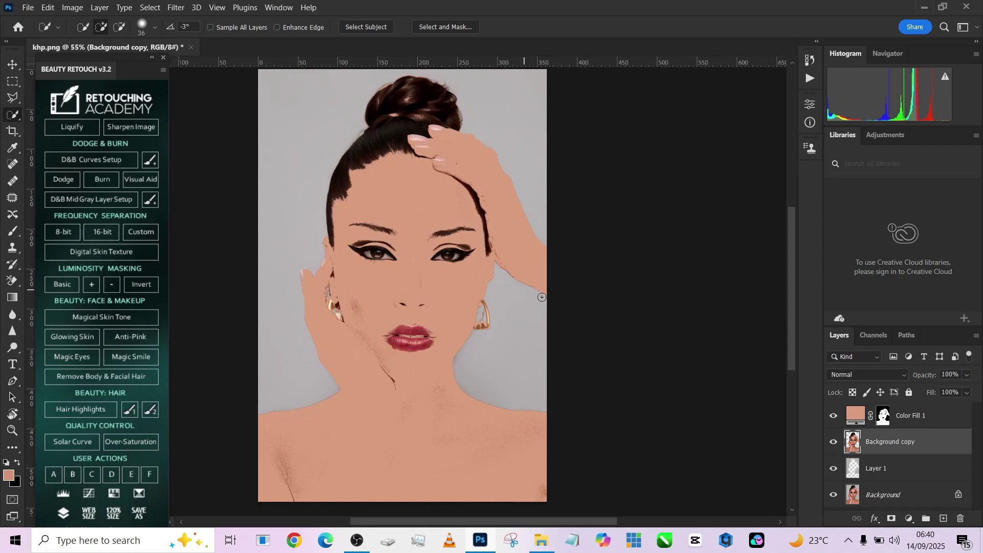
Brush white over the missed cheek patch on the Color Fill 1 mask, with a 90 px brush and flow set to 100%.
left_click(946, 426)
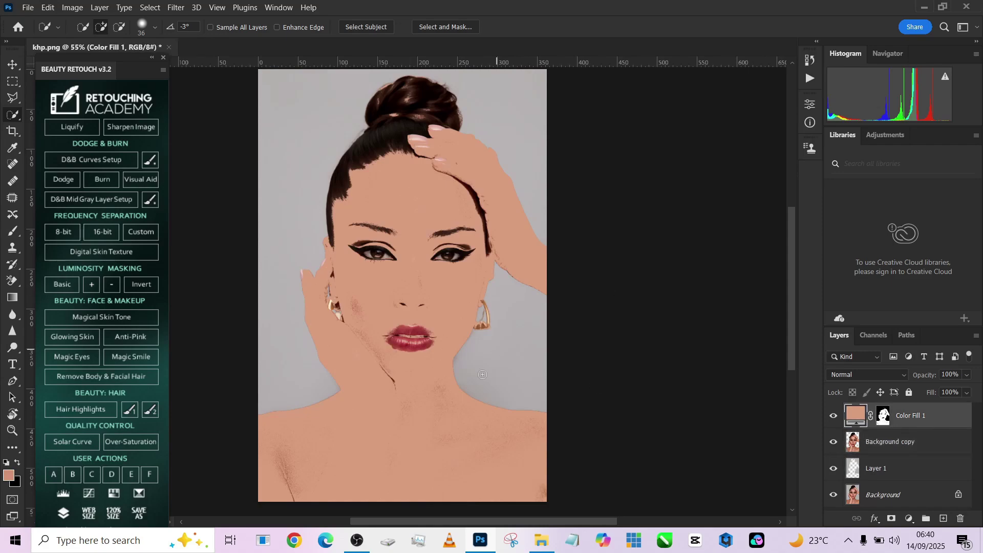
left_click(883, 416)
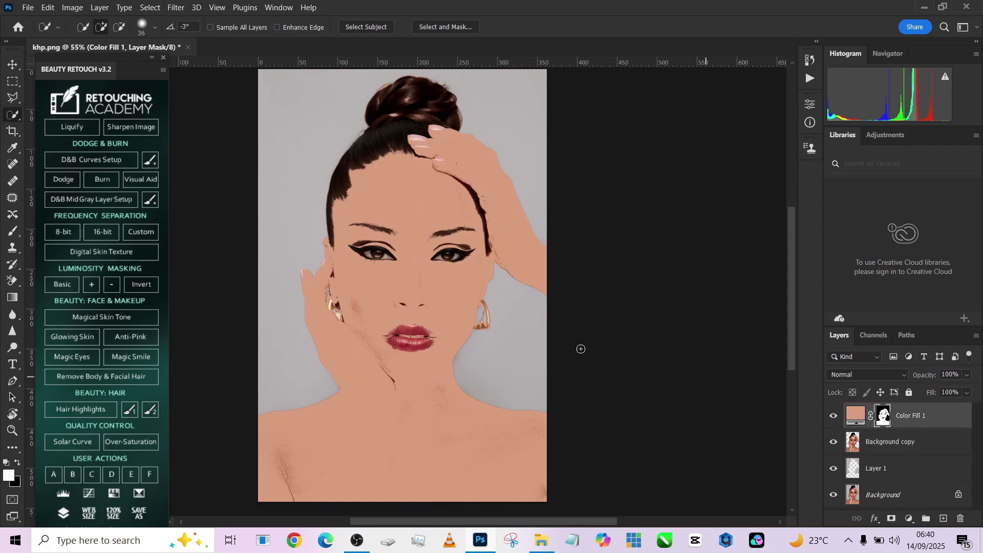
key("b")
scroll(370, 304, "up", 3)
scroll(366, 307, "up", 3)
left_click_drag(365, 307, 342, 307)
left_click_drag(343, 309, 358, 321)
key("shift+0")
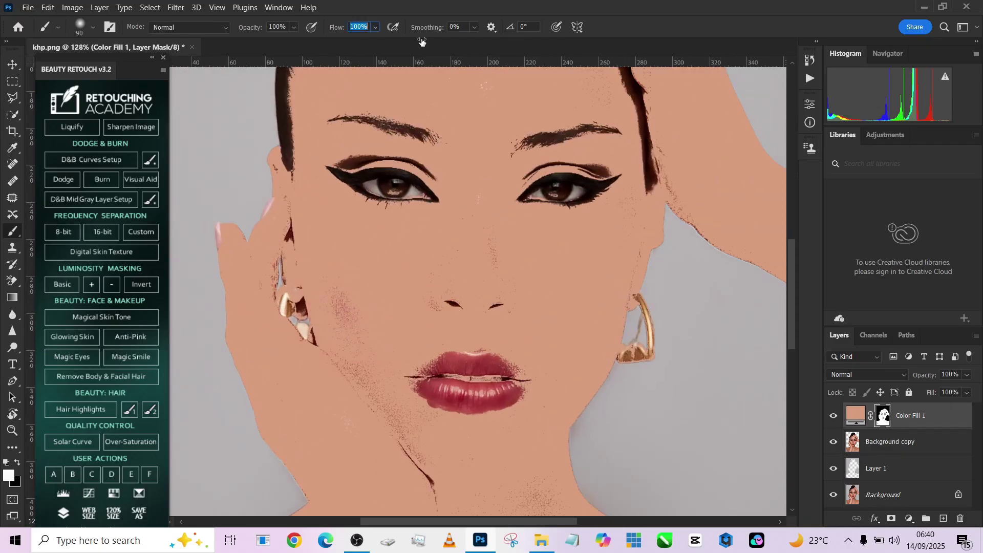
Set the blend mode of the Color Fill 1 layer to Color.
scroll(459, 274, "down", 3)
left_click(847, 376)
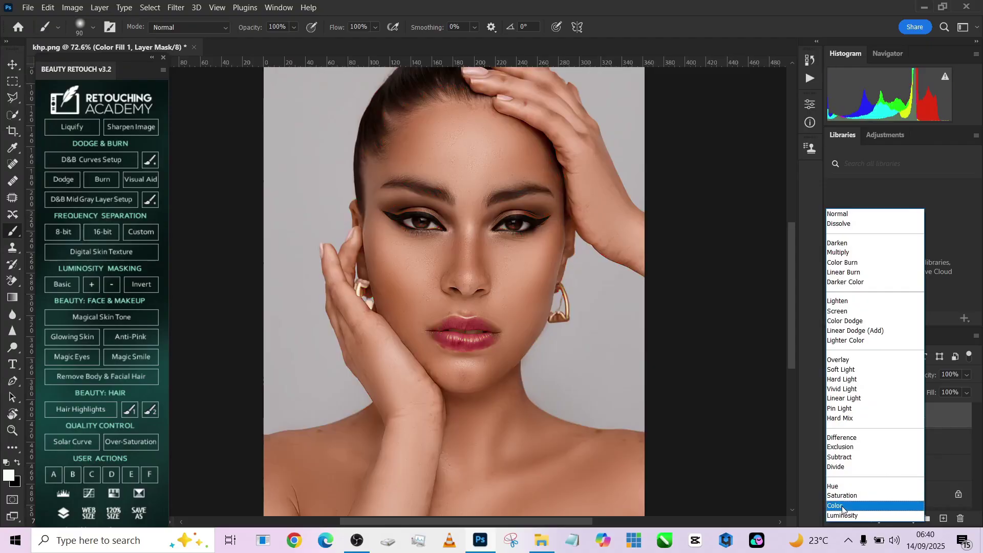
left_click(840, 506)
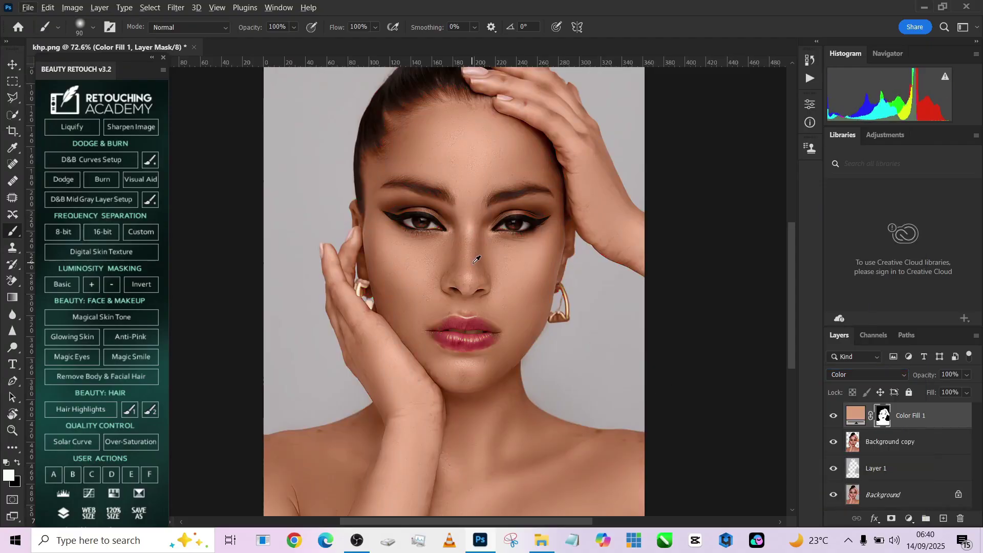
scroll(474, 256, "down", 3)
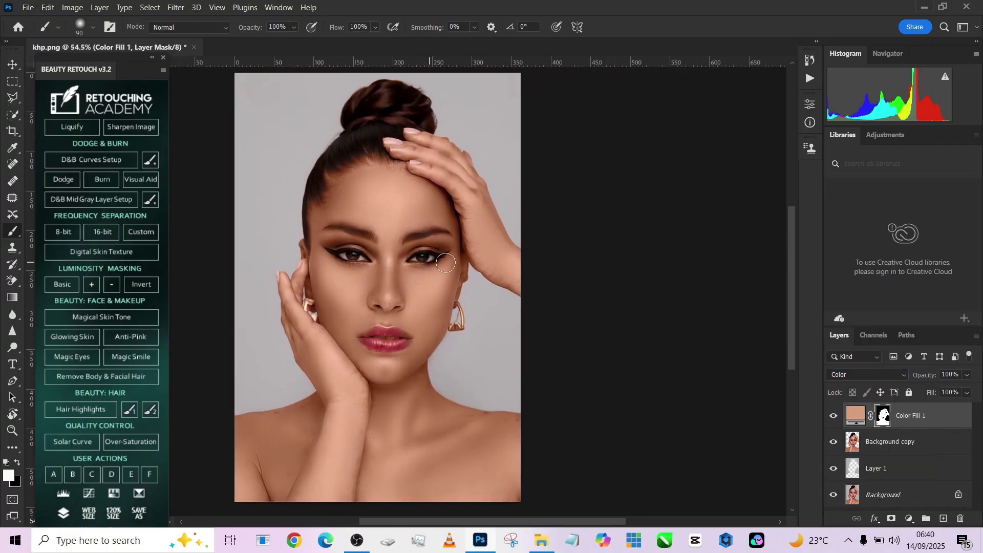
Lower the Color Fill 1 layer's fill to 36% and its opacity to 74%.
left_click(966, 397)
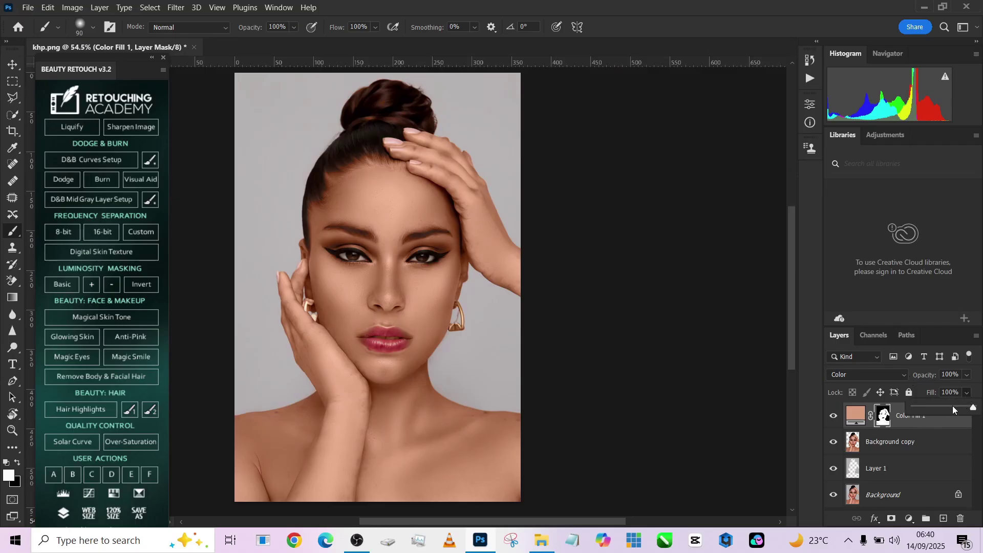
left_click_drag(951, 408, 946, 409)
left_click(966, 374)
left_click_drag(976, 389, 958, 389)
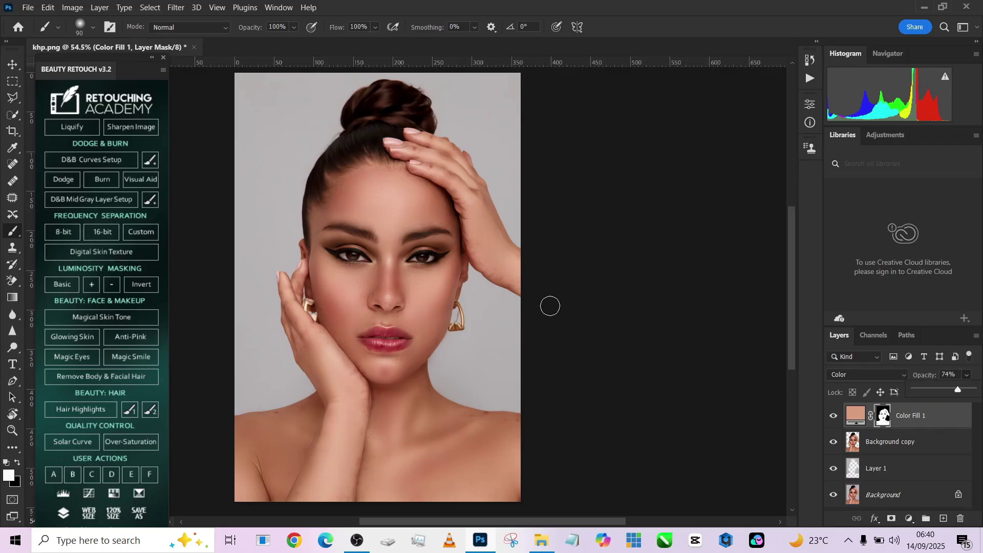
Duplicate the Color Fill 1 layer and set the copy to Soft Light at 58% opacity.
key("ctrl+j")
left_click(839, 376)
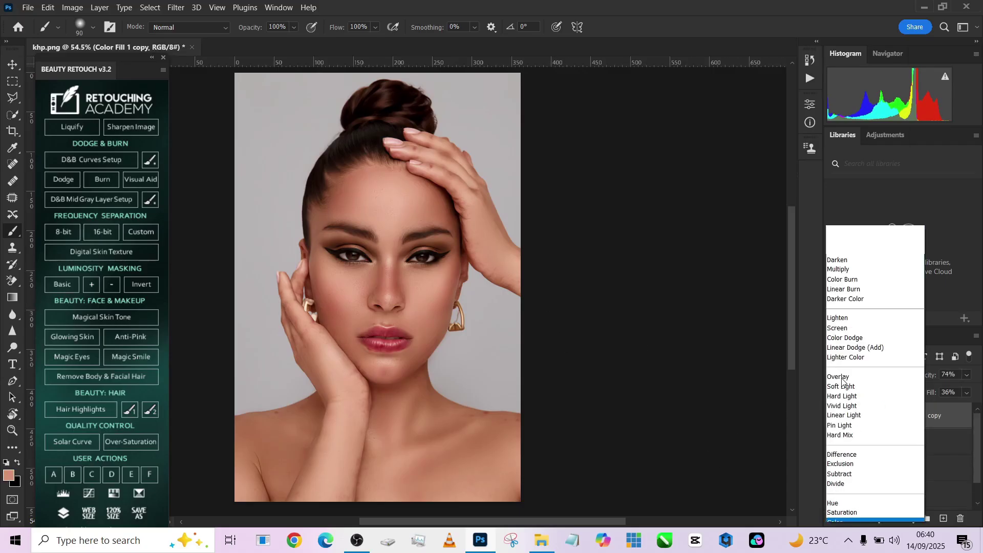
left_click(841, 374)
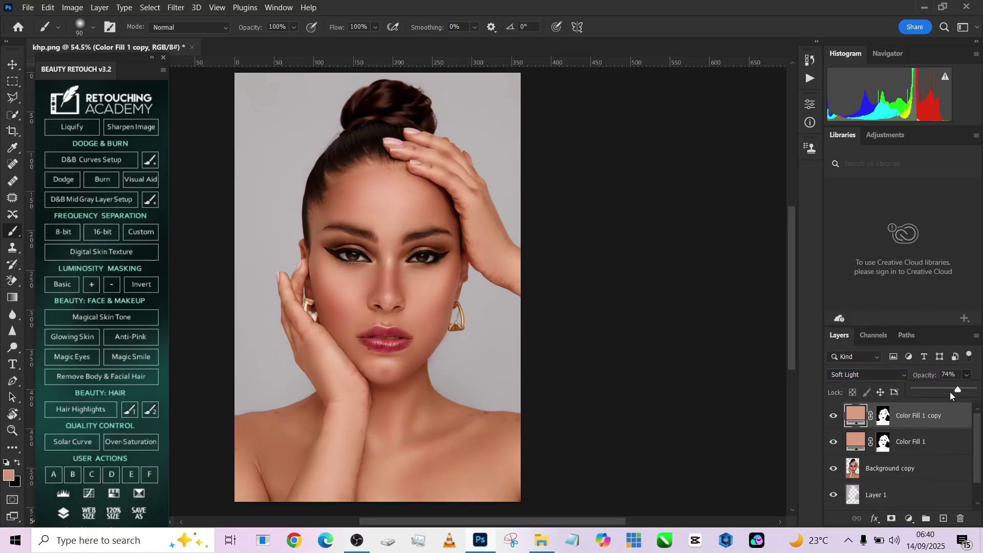
left_click_drag(951, 392, 949, 392)
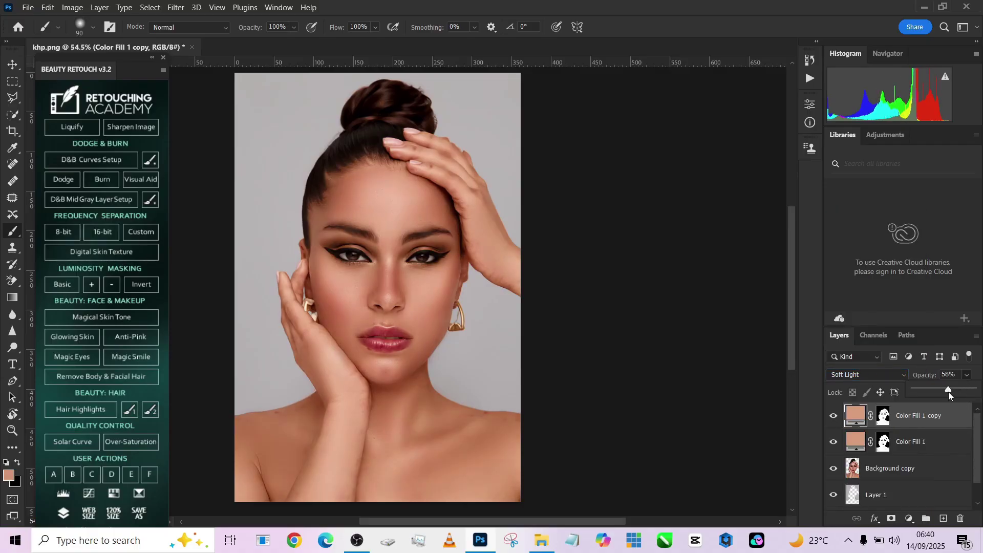
Group the two color fill layers and lower the group's opacity to 77%.
left_click(945, 445, "shift")
key("ctrl+g")
left_click(834, 410)
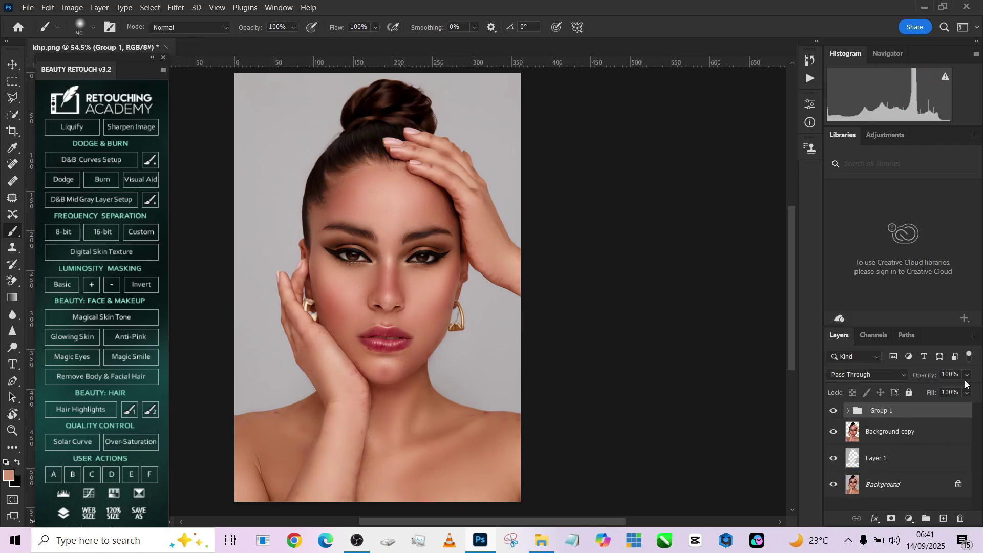
left_click(966, 378)
left_click(960, 391)
Flatten the image into a single Background layer.
scroll(874, 470, "down", 2)
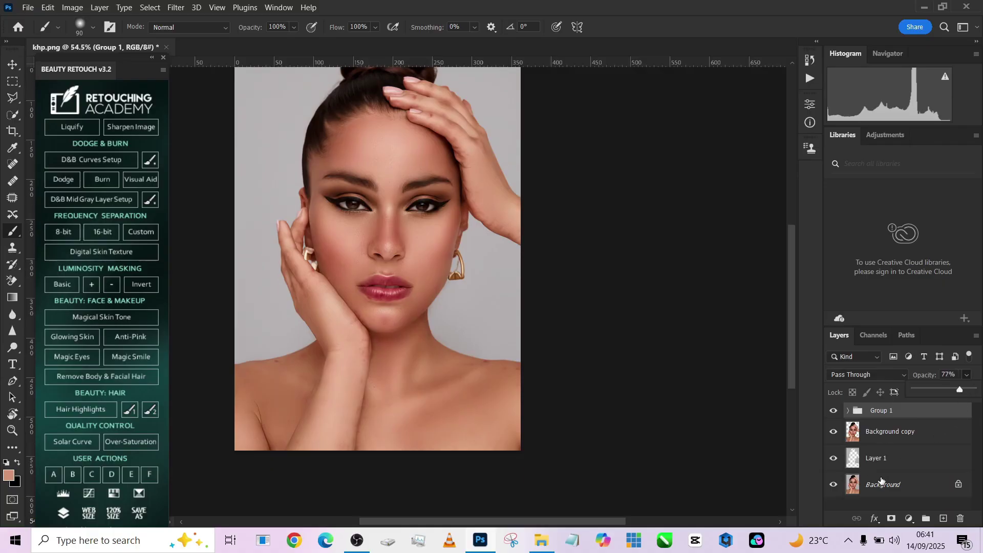
right_click(888, 486)
left_click(896, 447)
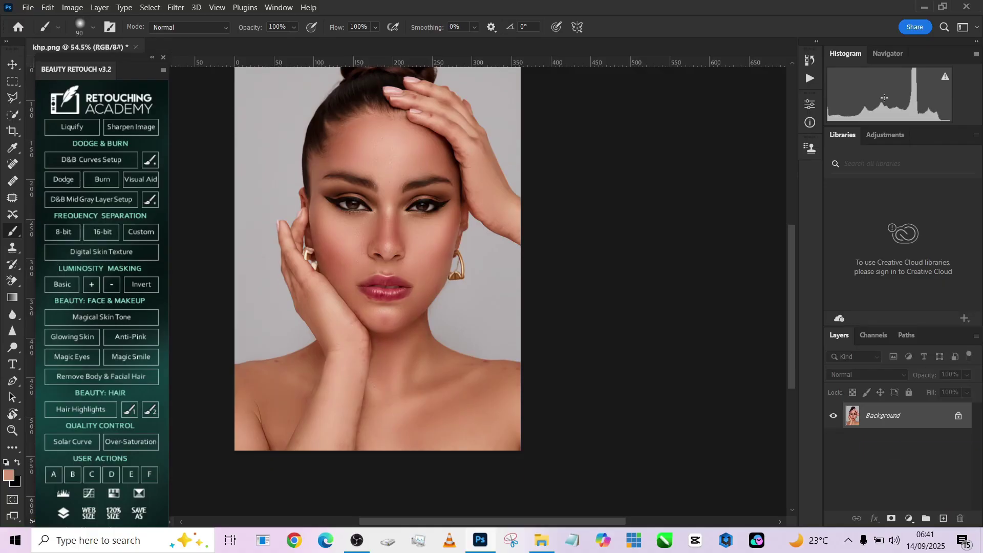
Run the Done4U Retouch action from the Done4U Retouch set, accepting a Gaussian Blur radius of 3 pixels.
left_click(812, 80)
left_click_drag(449, 243, 448, 284)
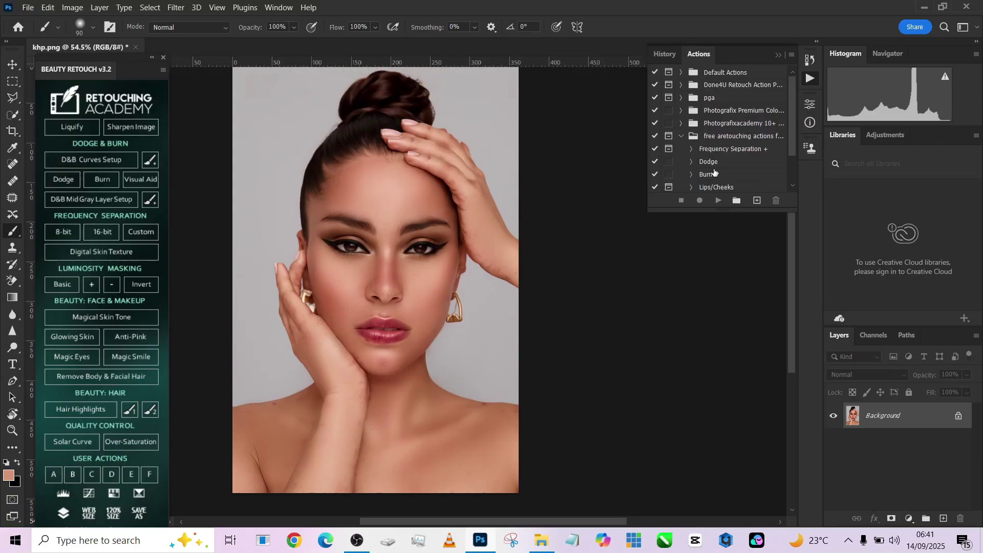
left_click(682, 136)
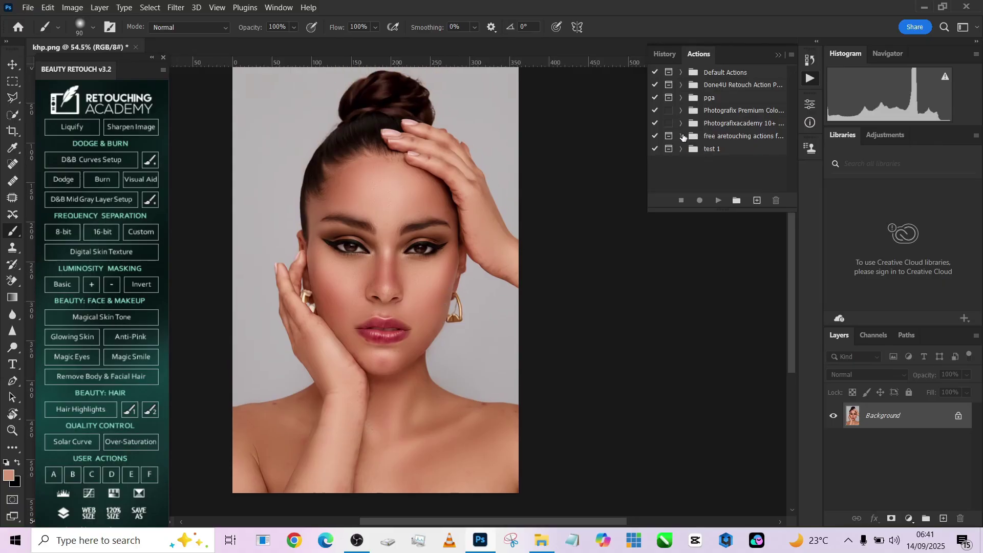
left_click(682, 86)
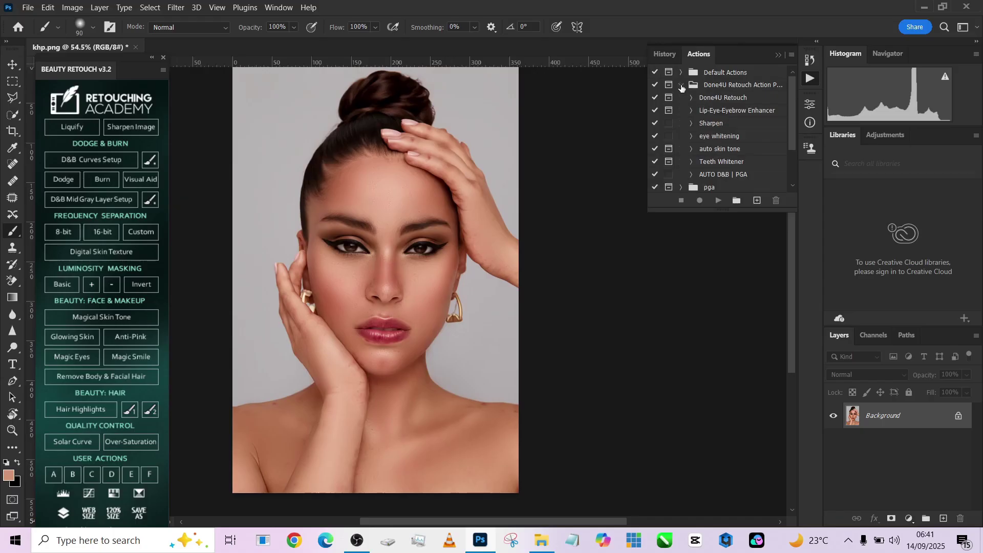
left_click(712, 102)
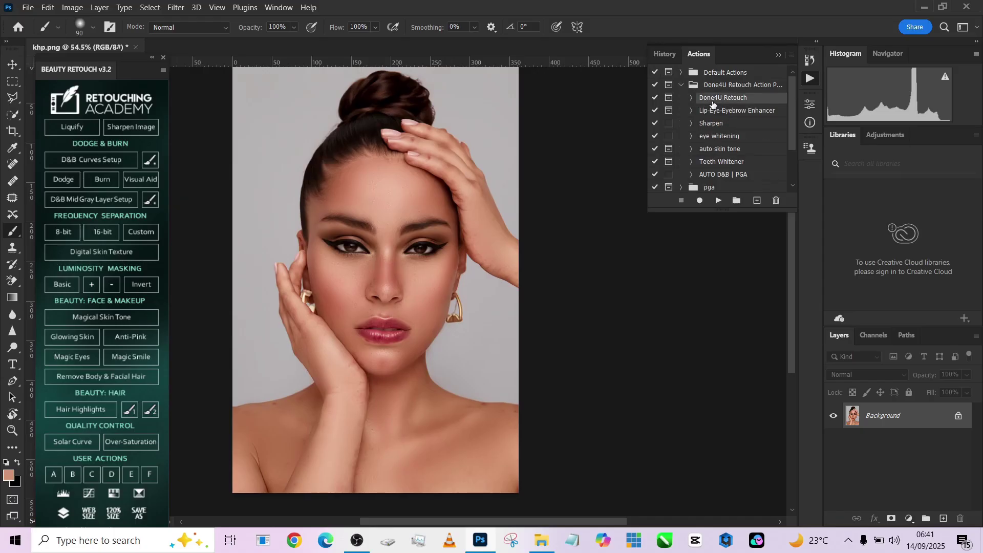
left_click(719, 200)
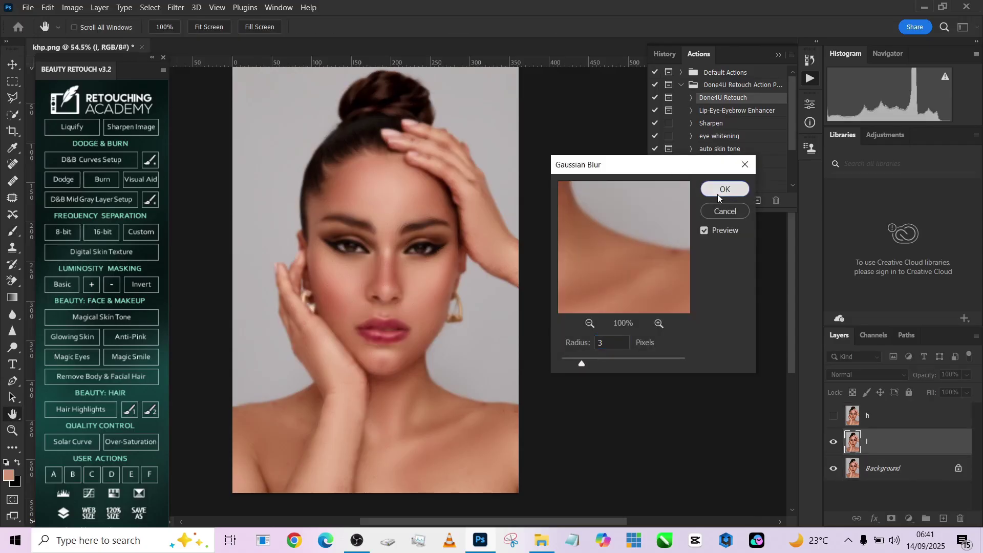
left_click(717, 194)
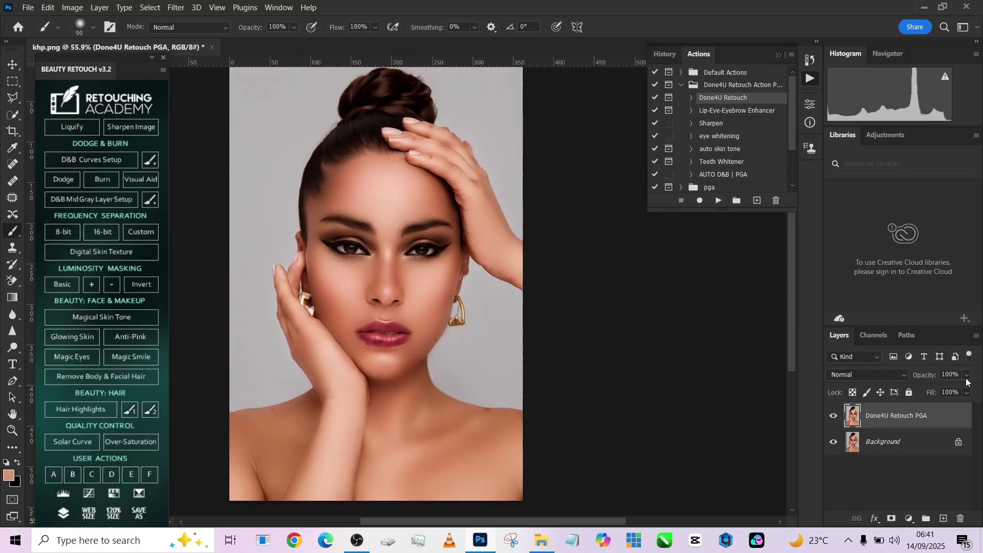
Reduce the Done4U Retouch PGA layer's opacity to 47% and compare the portrait with the layer off and on.
mouse_move(967, 379)
left_mouse_down()
mouse_move(968, 389)
mouse_move(955, 389)
left_mouse_up()
left_click(837, 415)
left_click(837, 415)
scroll(364, 254, "up", 5)
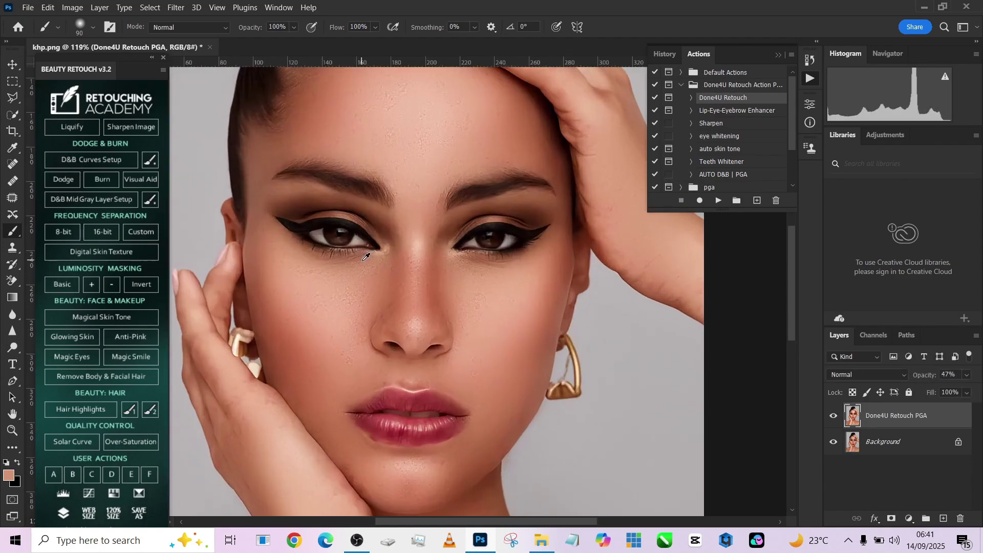
scroll(366, 257, "down", 4)
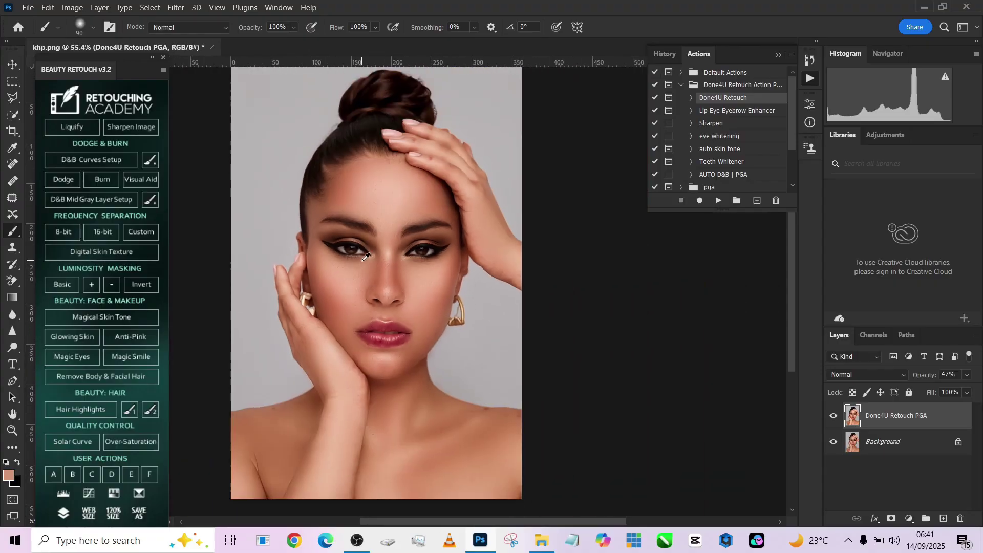